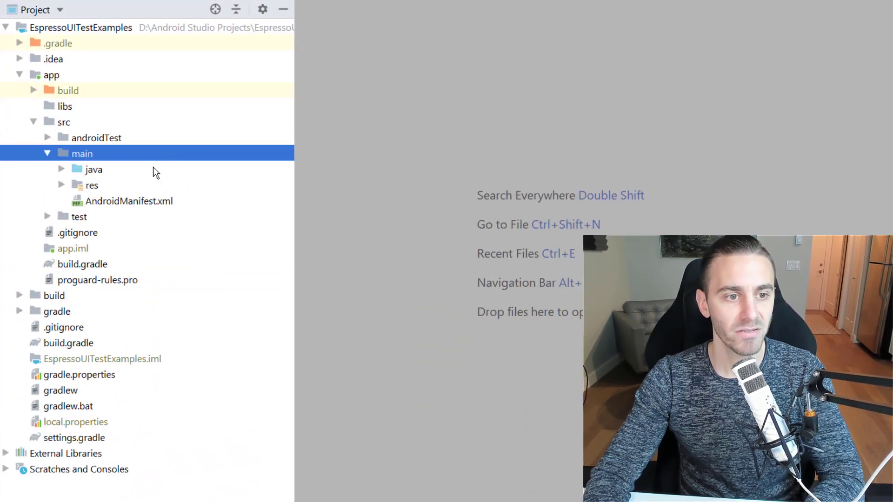
# - Expand main/java down through the ui/movie package and open MovieListFragment.kt
pyautogui.click(61, 170)
pyautogui.click(76, 185)
pyautogui.click(90, 201)
pyautogui.click(103, 217)
pyautogui.doubleClick(163, 266)
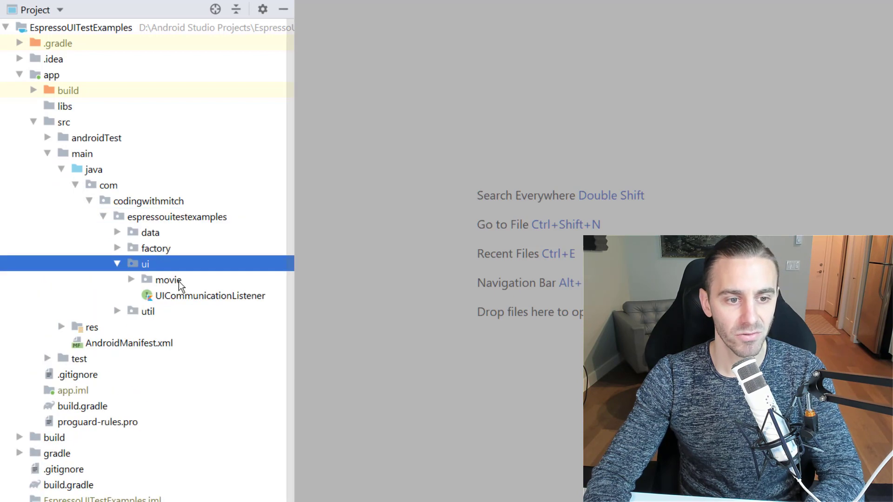
pyautogui.doubleClick(178, 281)
pyautogui.doubleClick(210, 343)
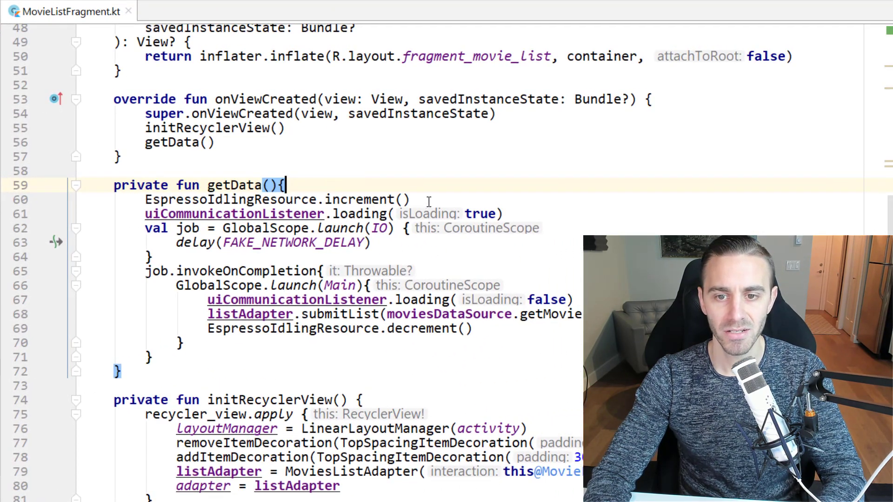
# - Highlight the EspressoIdlingResource.increment() and decrement() lines in getData
pyautogui.click(428, 202)
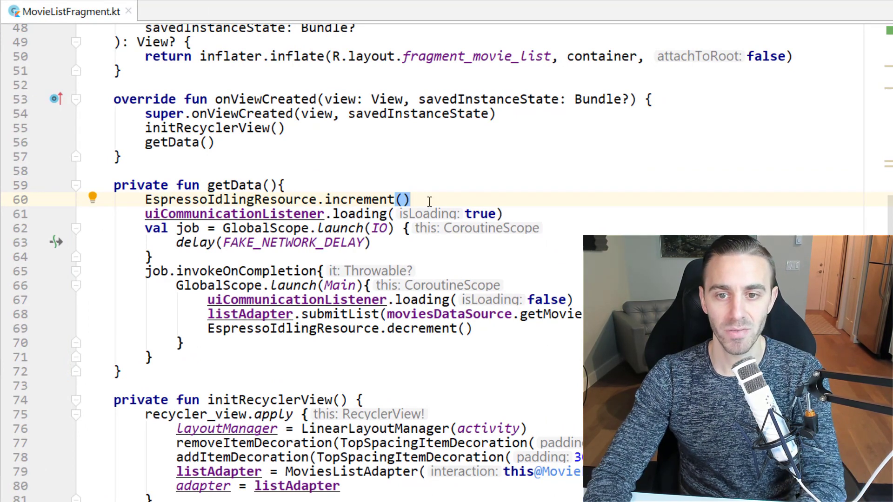
pyautogui.moveTo(414, 201); pyautogui.dragTo(145, 200)
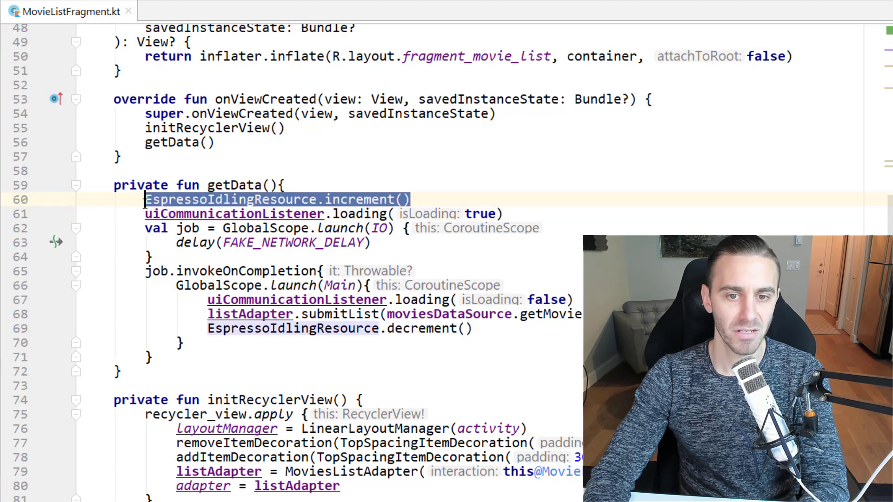
pyautogui.moveTo(473, 329); pyautogui.dragTo(209, 328)
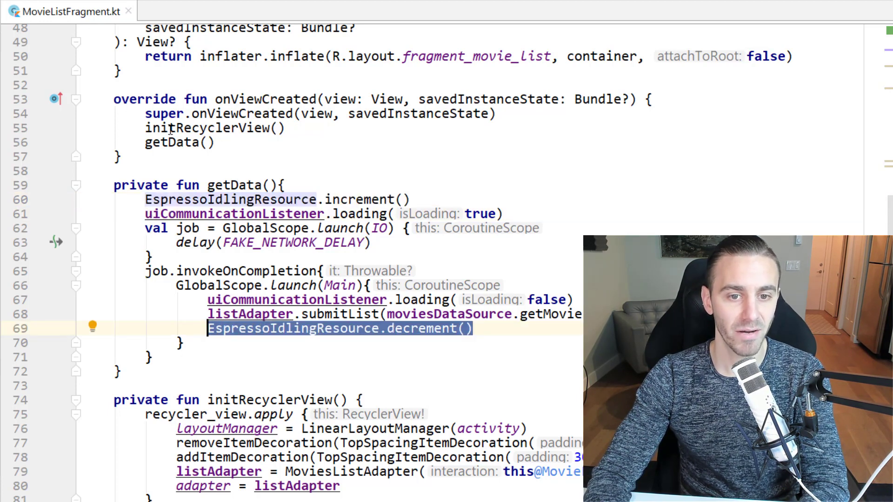
pyautogui.click(195, 261)
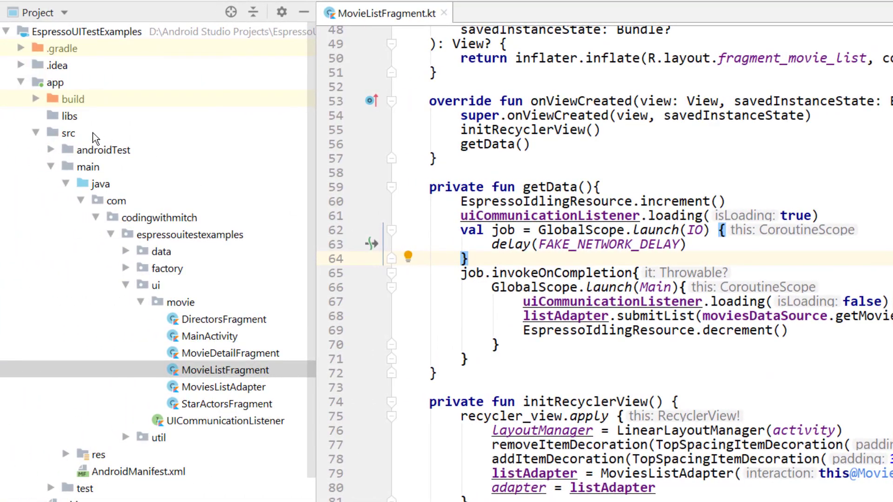
# - Create a new directory named release under app/src
pyautogui.doubleClick(89, 165)
pyautogui.click(63, 13)
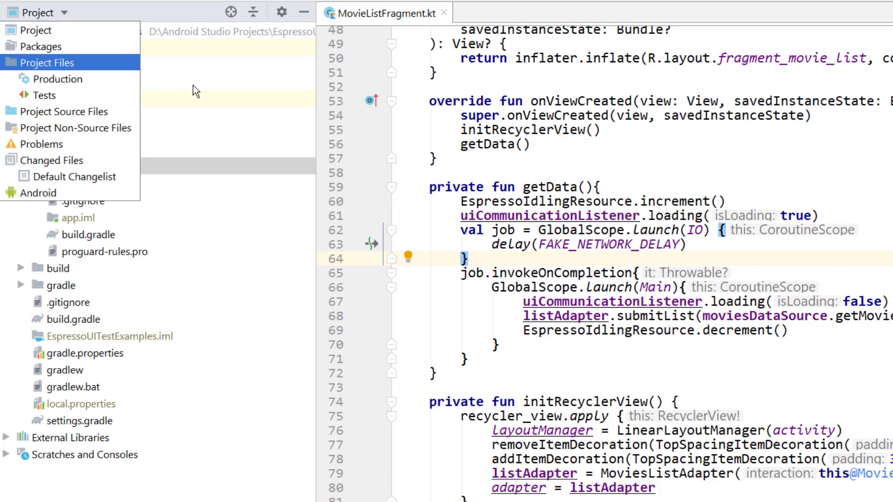
pyautogui.click(156, 171)
pyautogui.click(90, 134)
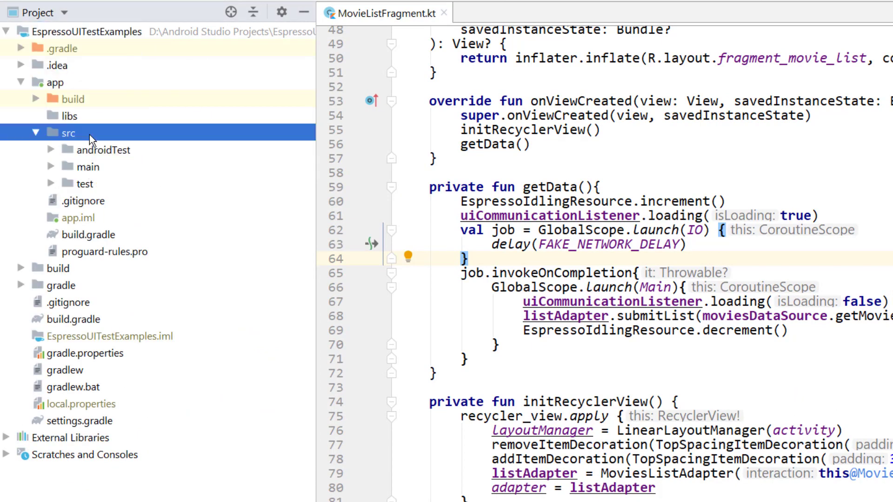
pyautogui.rightClick(89, 135)
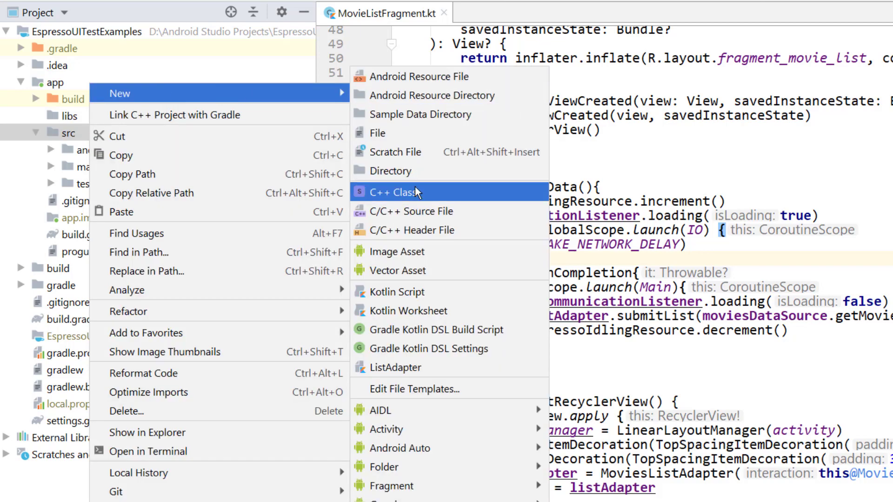
pyautogui.click(415, 174)
pyautogui.write('release')
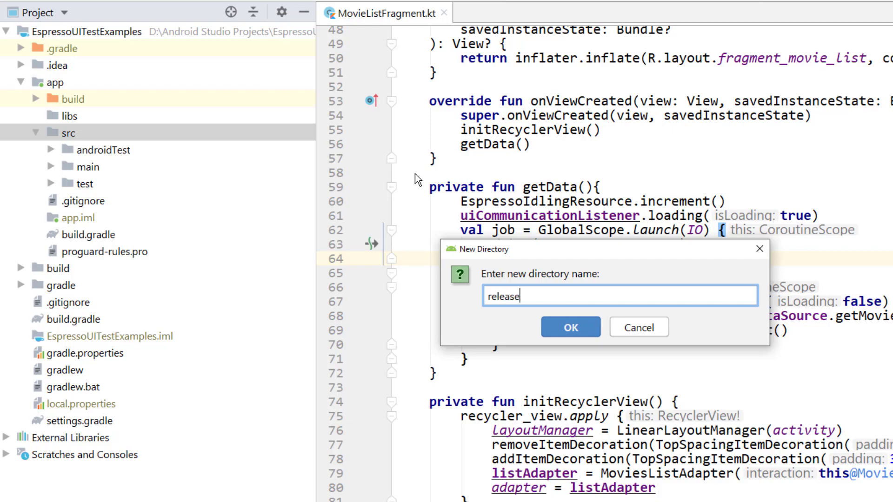
pyautogui.press('Return')
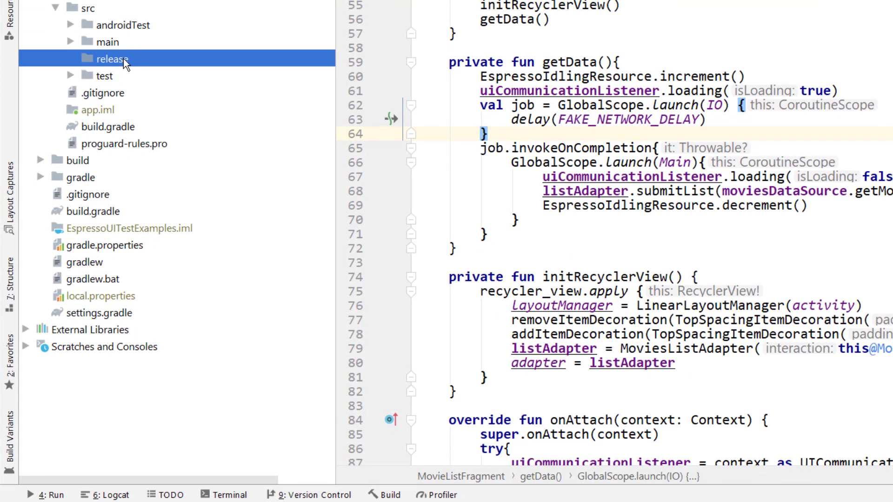
# - Set the app's active build variant to release in the Build Variants panel
pyautogui.click(12, 434)
pyautogui.click(214, 340)
pyautogui.click(211, 376)
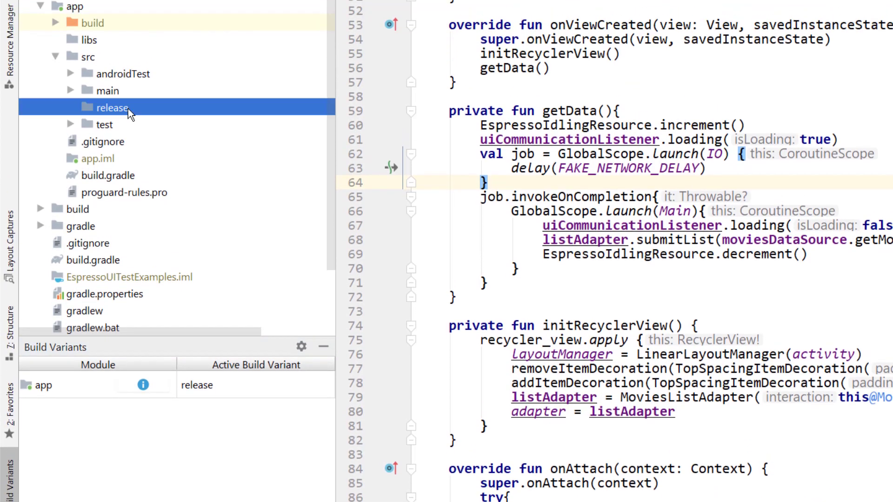
# - Add a java source folder inside the release directory
pyautogui.click(128, 179)
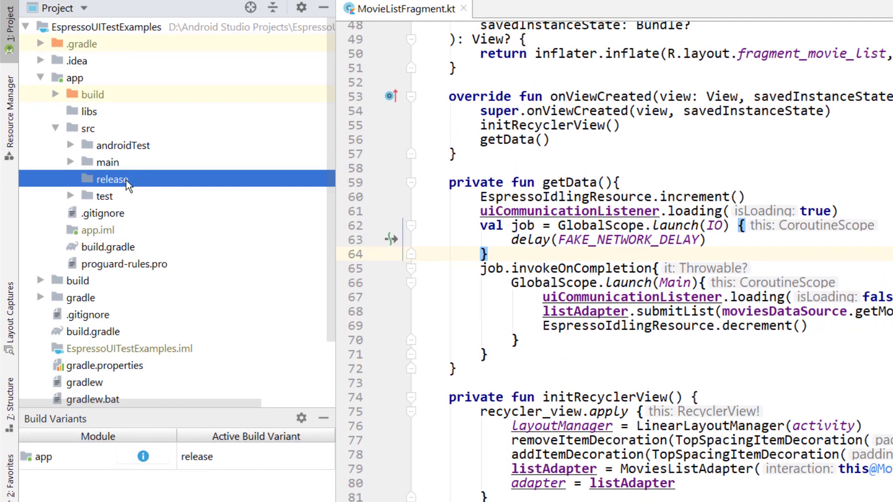
pyautogui.rightClick(127, 180)
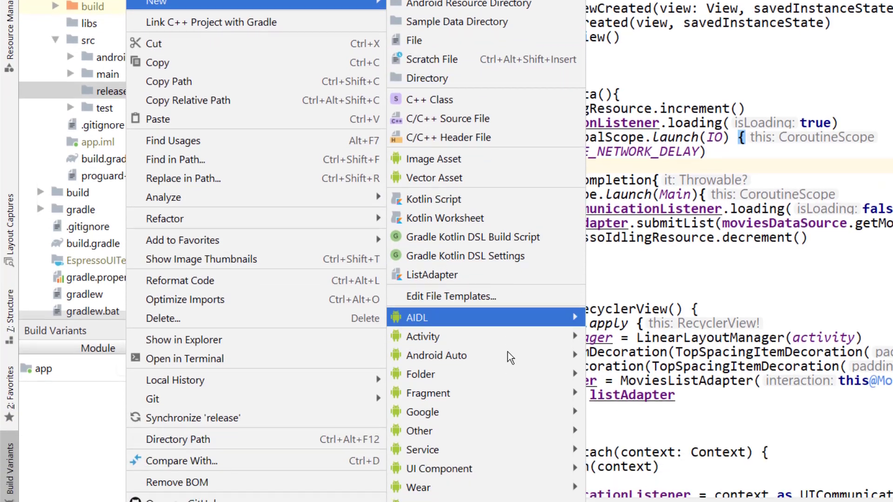
pyautogui.moveTo(421, 352)
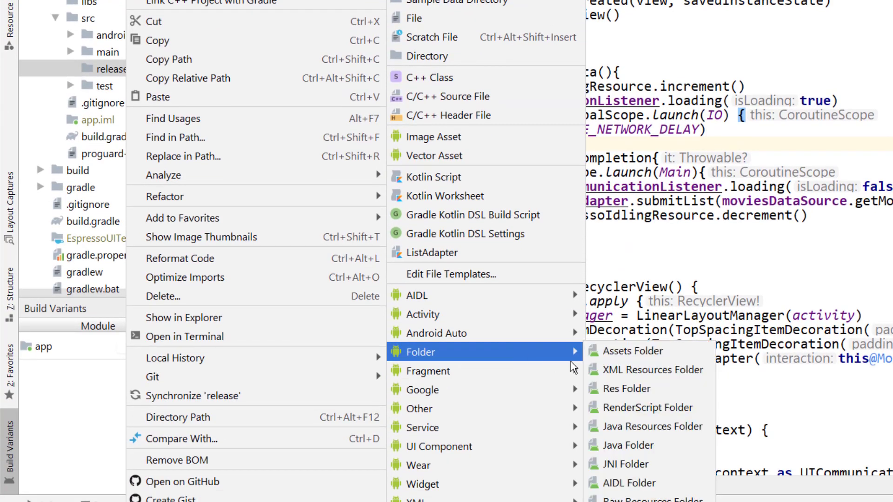
pyautogui.click(641, 446)
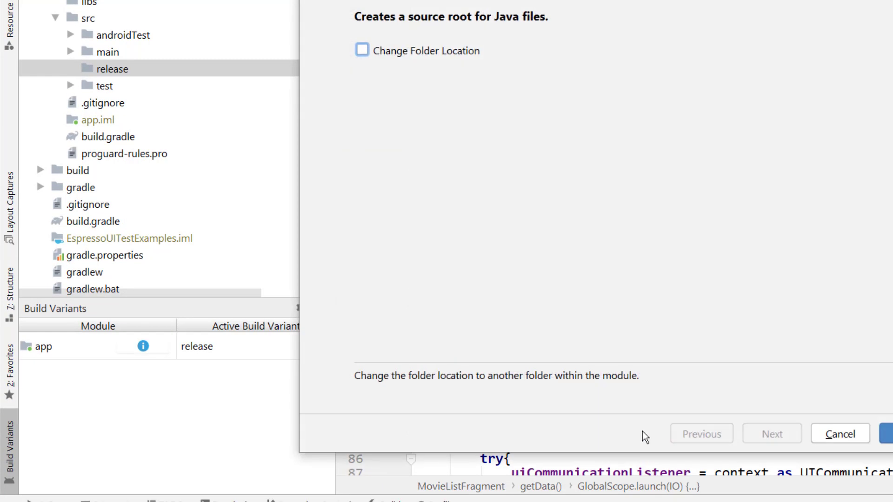
pyautogui.click(847, 453)
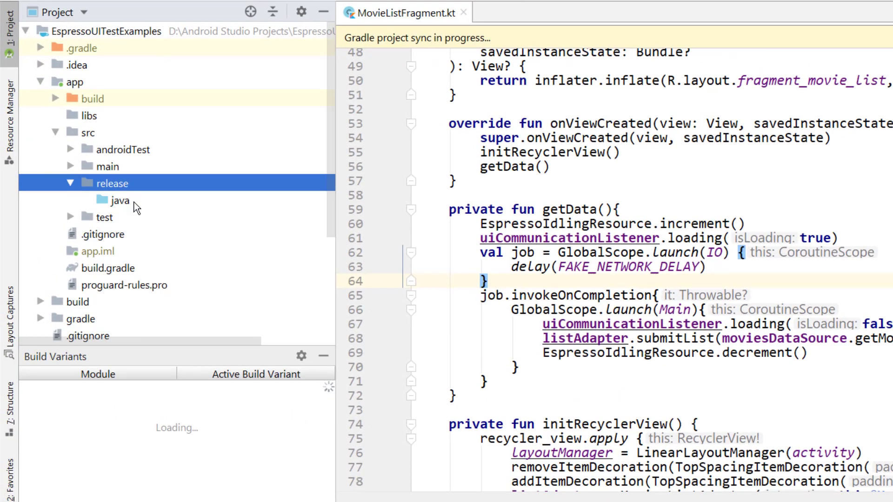
pyautogui.click(133, 201)
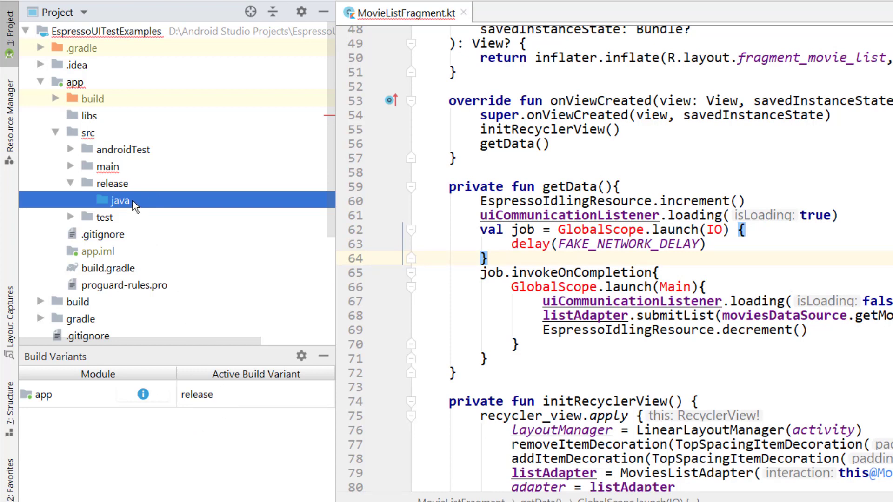
# - Create a debug directory under src with its own java source folder
pyautogui.rightClick(102, 133)
pyautogui.moveTo(133, 93)
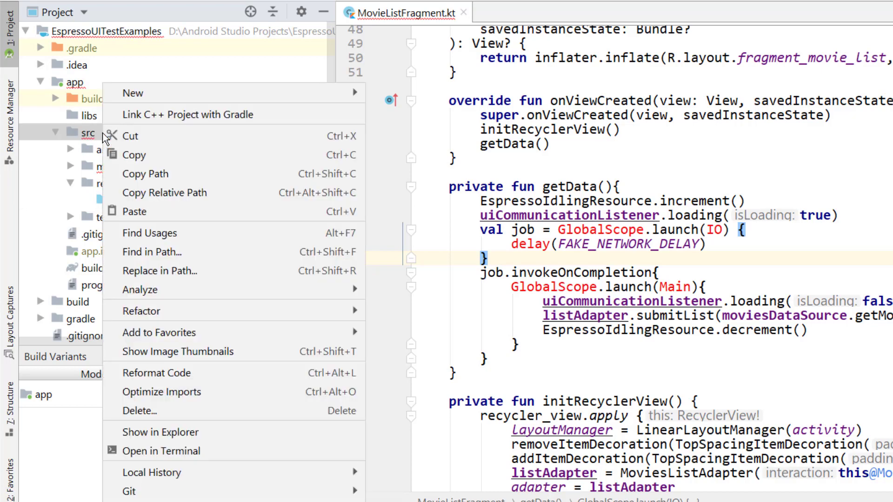
pyautogui.click(407, 171)
pyautogui.write('deb')
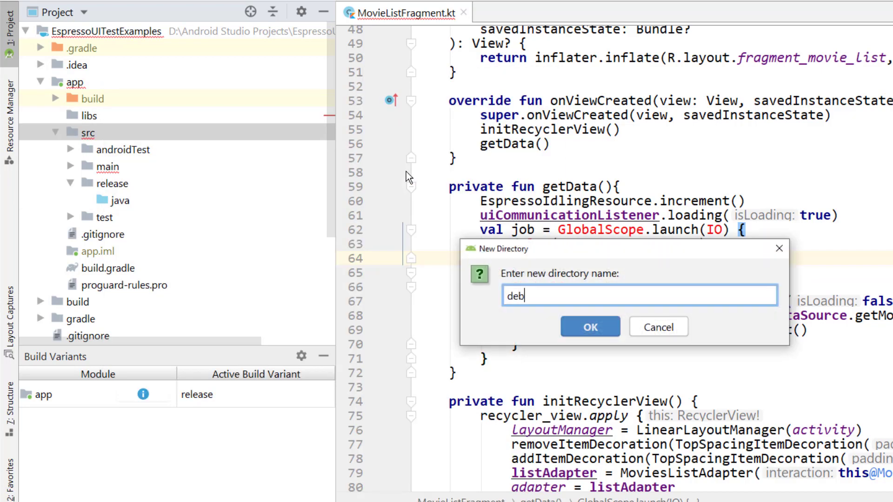
pyautogui.write('ug')
pyautogui.press('Return')
pyautogui.rightClick(113, 170)
pyautogui.moveTo(148, 9)
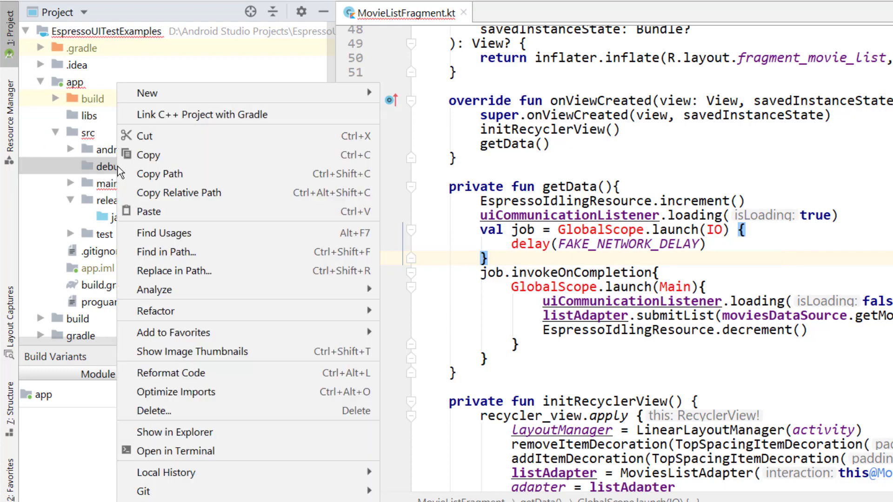
pyautogui.moveTo(474, 382)
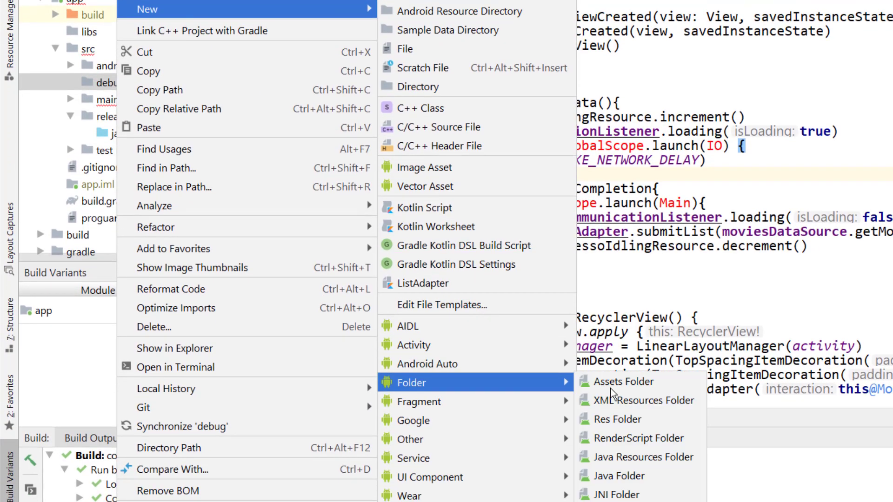
pyautogui.click(656, 482)
pyautogui.click(884, 465)
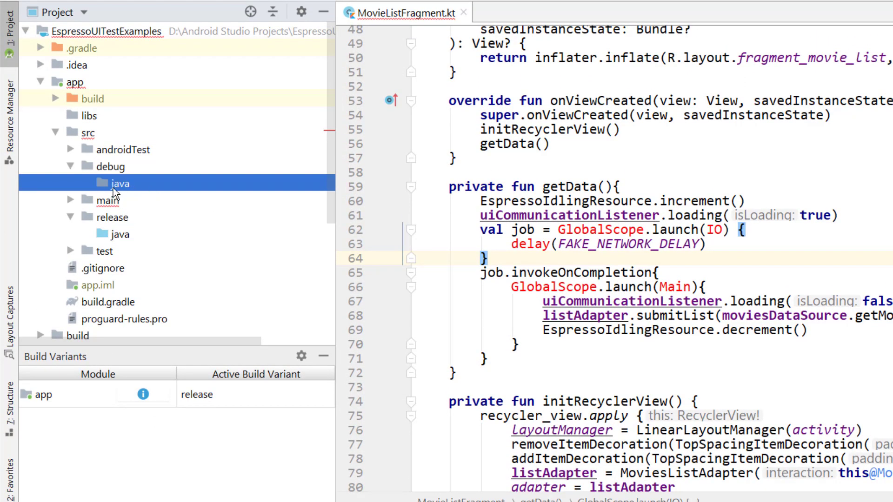
# - Switch the app's active build variant to debug
pyautogui.click(132, 236)
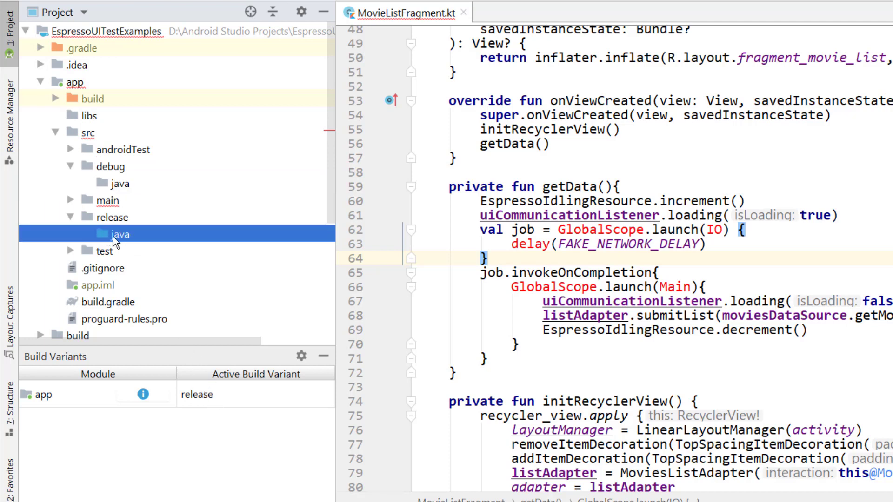
pyautogui.click(251, 394)
pyautogui.click(221, 419)
pyautogui.click(133, 184)
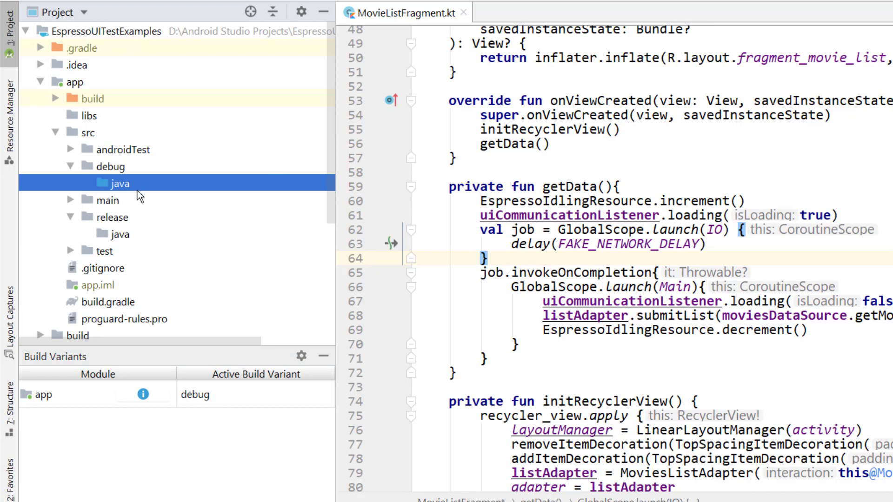
# - Switch the active build variant back to release
pyautogui.click(136, 236)
pyautogui.click(218, 393)
pyautogui.click(220, 431)
pyautogui.click(221, 432)
pyautogui.click(136, 235)
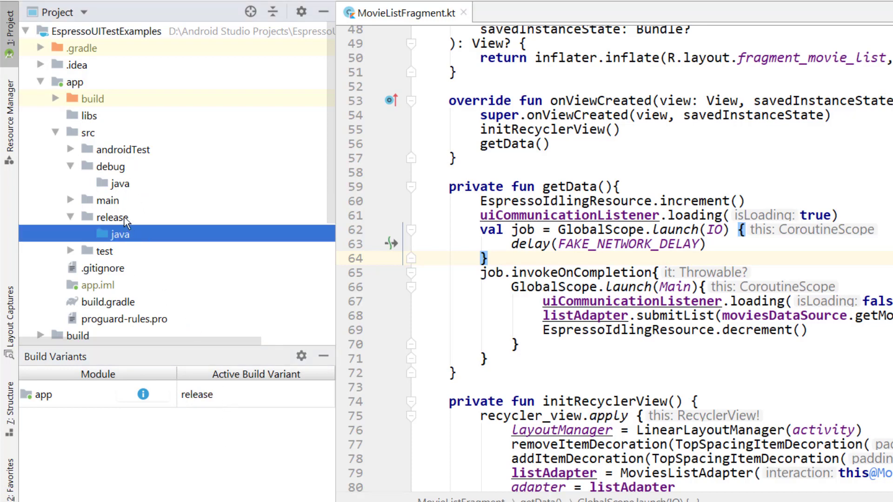
# - Expand main/java down to the util package and select EspressoIdlingResource
pyautogui.doubleClick(124, 201)
pyautogui.doubleClick(143, 219)
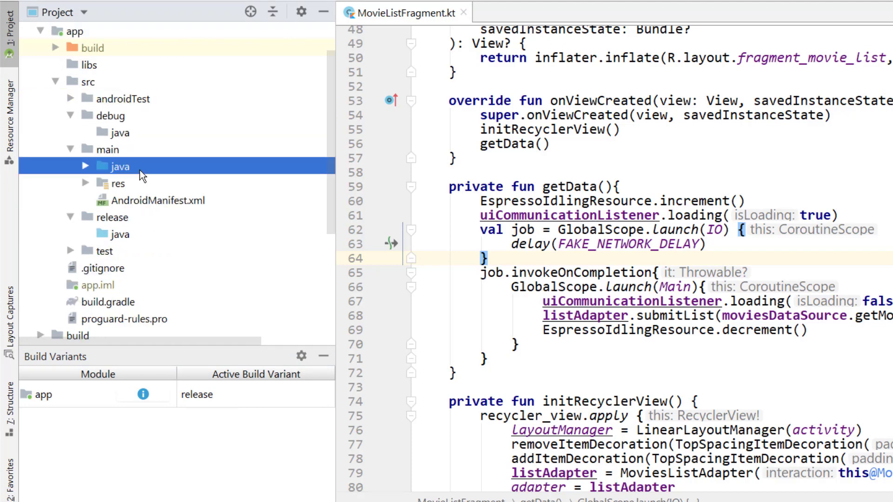
pyautogui.doubleClick(149, 134)
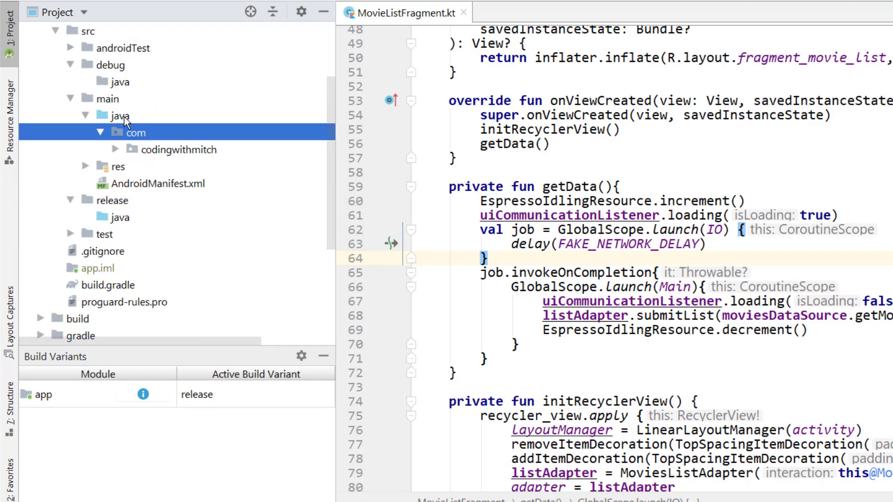
pyautogui.doubleClick(179, 149)
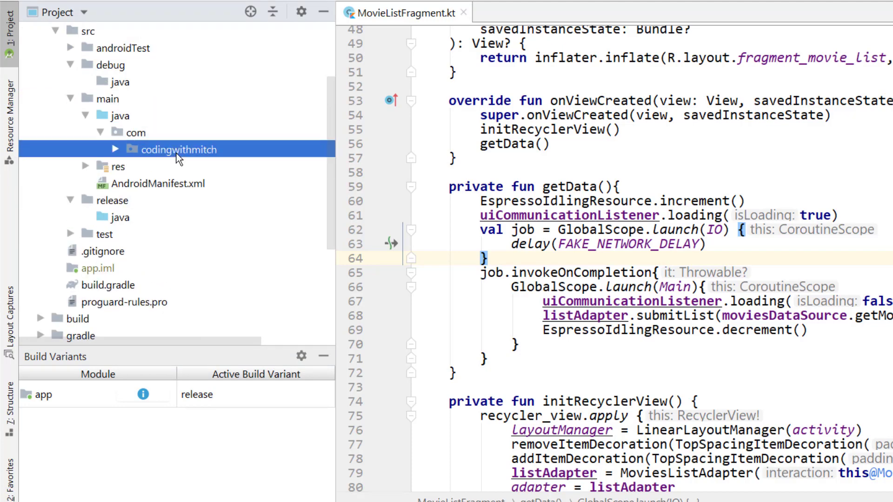
pyautogui.doubleClick(198, 167)
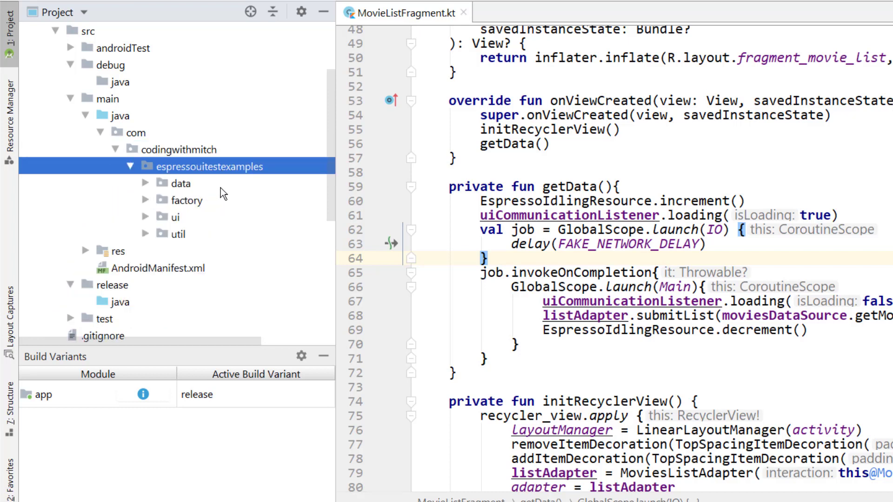
pyautogui.scroll(-1, 221, 187)
pyautogui.press('Down')
pyautogui.press('Down')
pyautogui.press('Down')
pyautogui.press('Down')
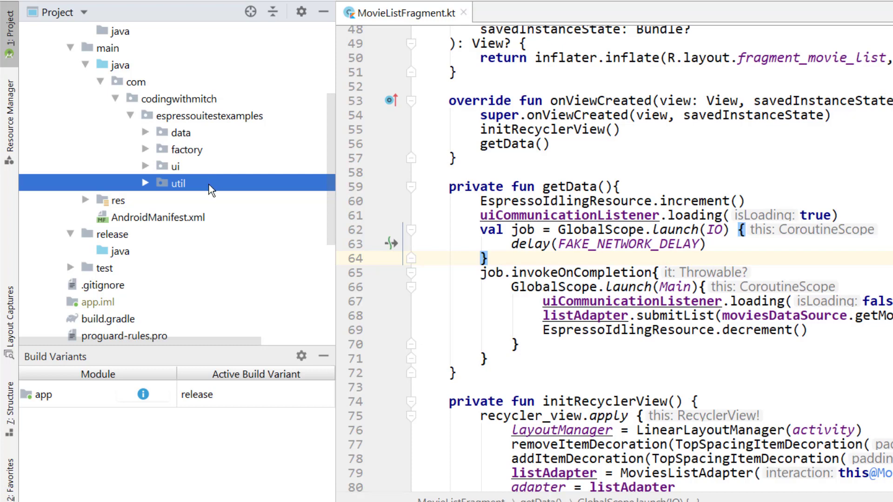
pyautogui.press('Right')
pyautogui.click(220, 202)
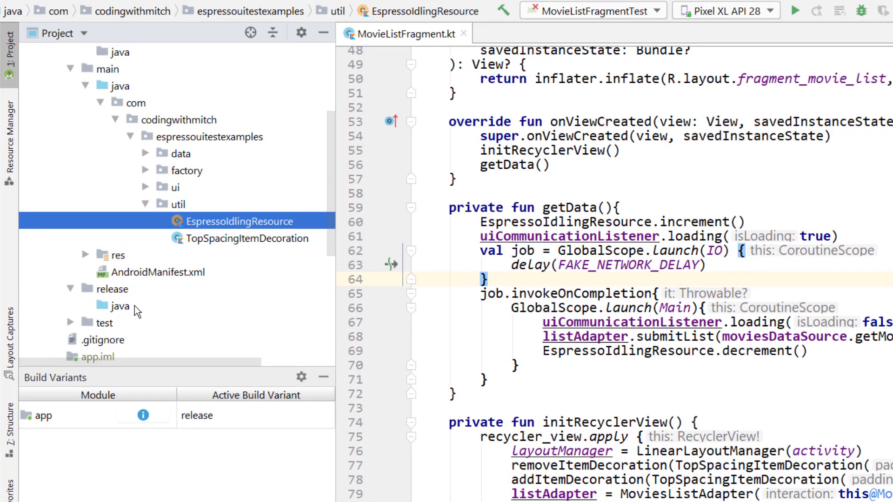
# - Start a new package com.codingwithmitch.espressouitestexamples.util in release/java
pyautogui.click(134, 305)
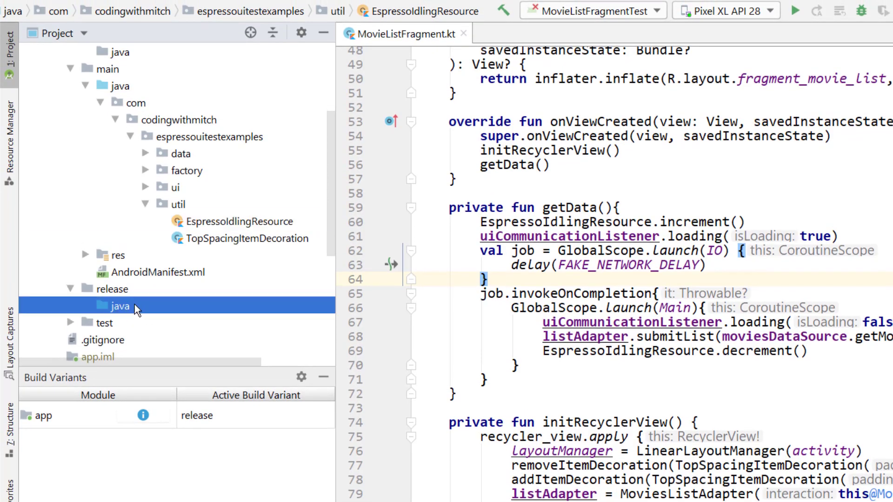
pyautogui.rightClick(146, 306)
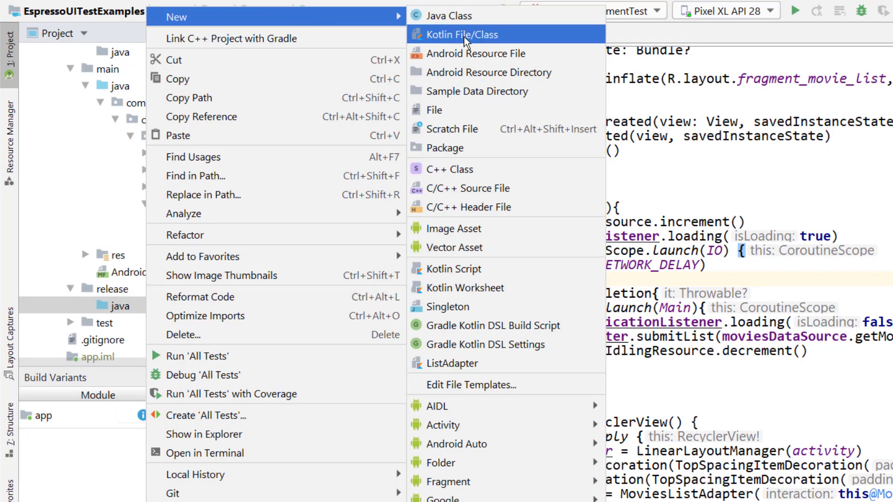
pyautogui.click(450, 152)
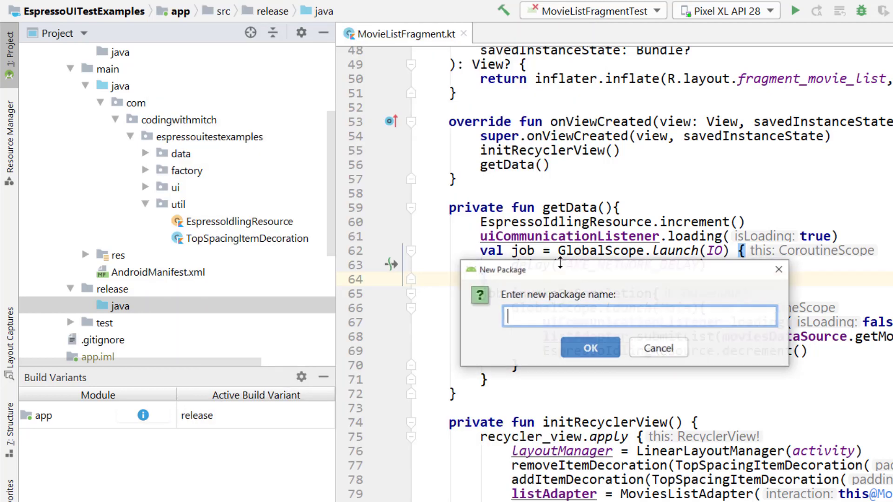
pyautogui.write('com.com')
pyautogui.press('BackSpace')
pyautogui.write('dingwithmitch.espressouitestexamples.util')
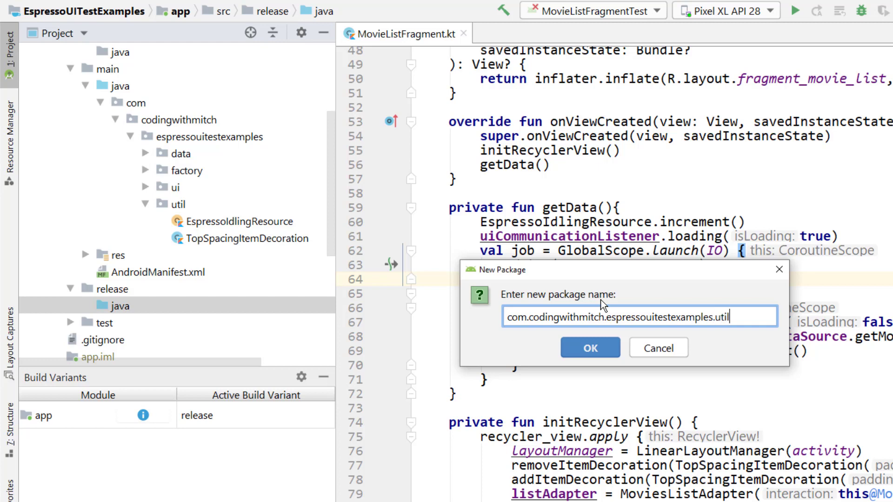
# - Move EspressoIdlingResource from main util into release util and open it
pyautogui.press('Return')
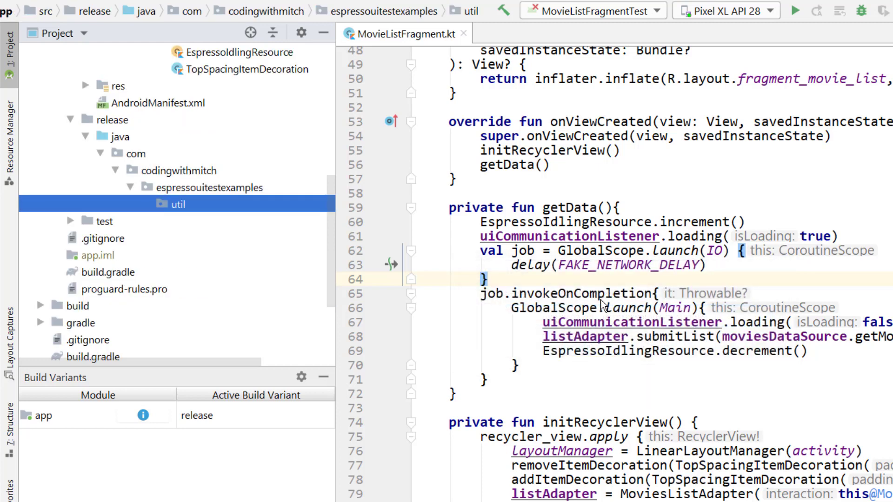
pyautogui.scroll(3, 266, 195)
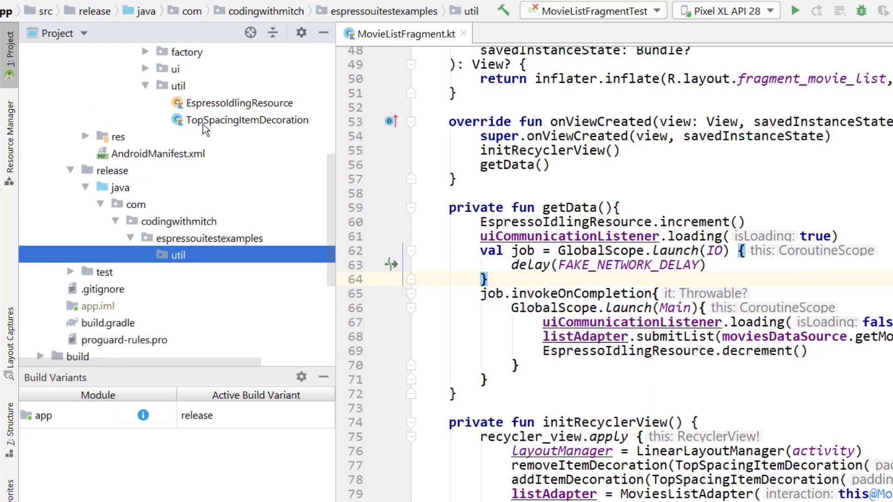
pyautogui.click(230, 103)
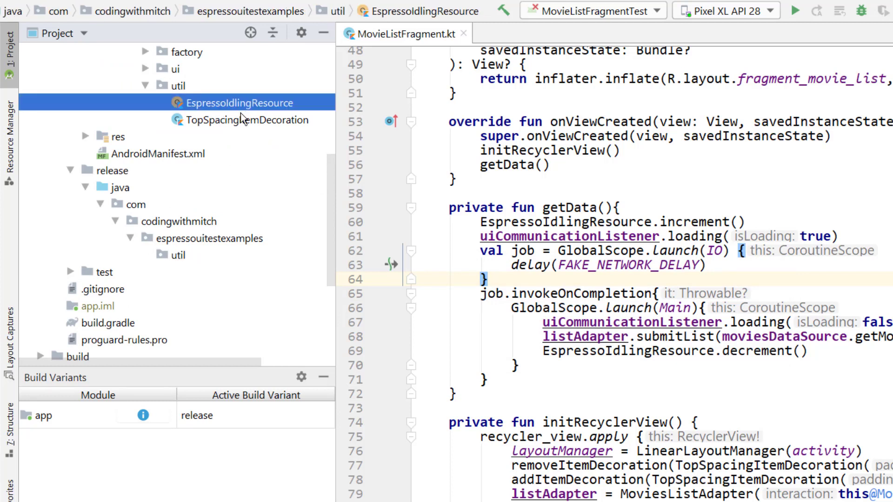
pyautogui.moveTo(219, 245); pyautogui.dragTo(208, 255)
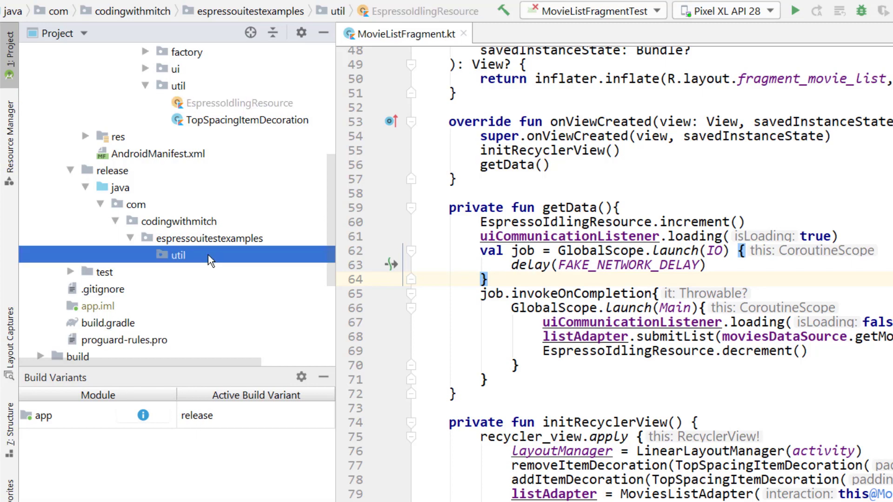
pyautogui.press('Return')
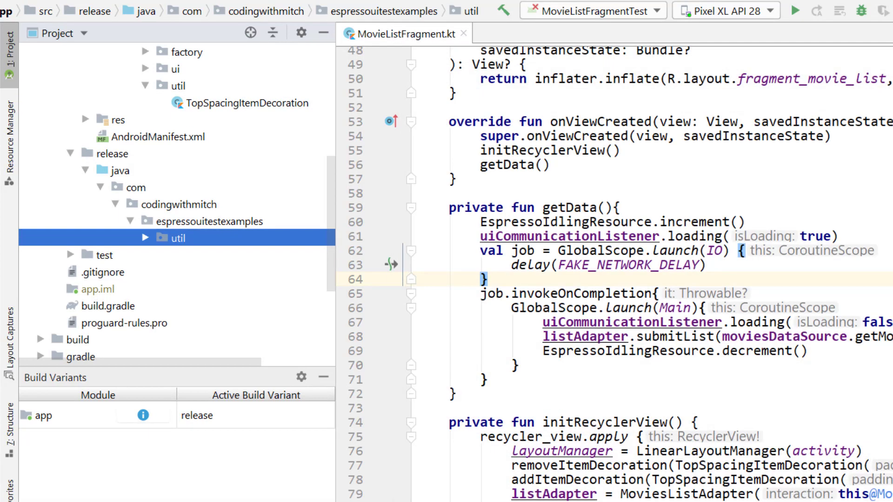
pyautogui.scroll(2, 204, 93)
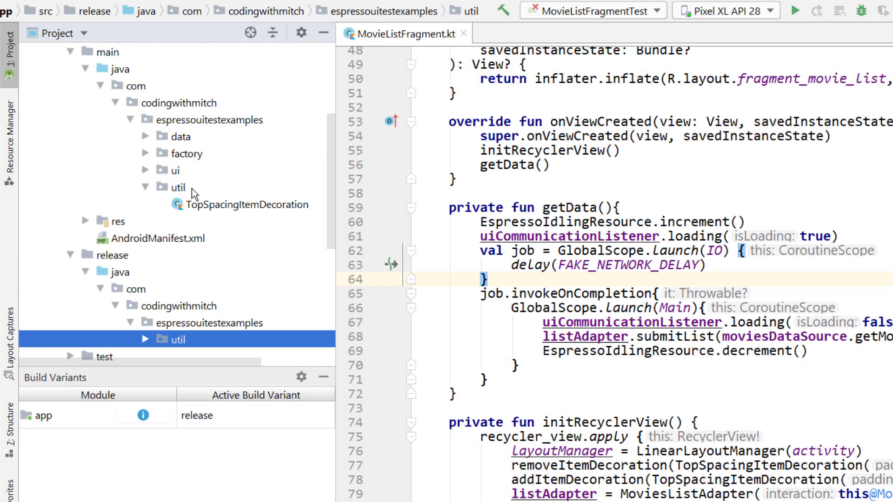
pyautogui.click(145, 340)
pyautogui.scroll(-1, 205, 315)
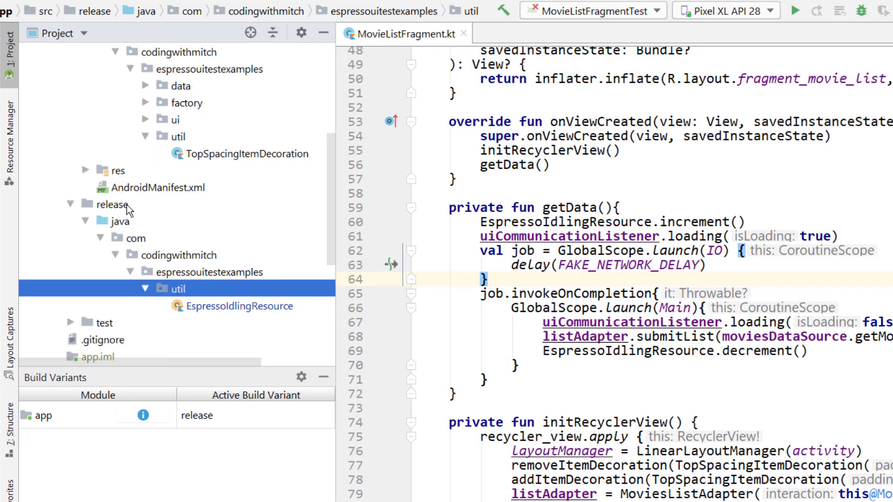
pyautogui.doubleClick(215, 307)
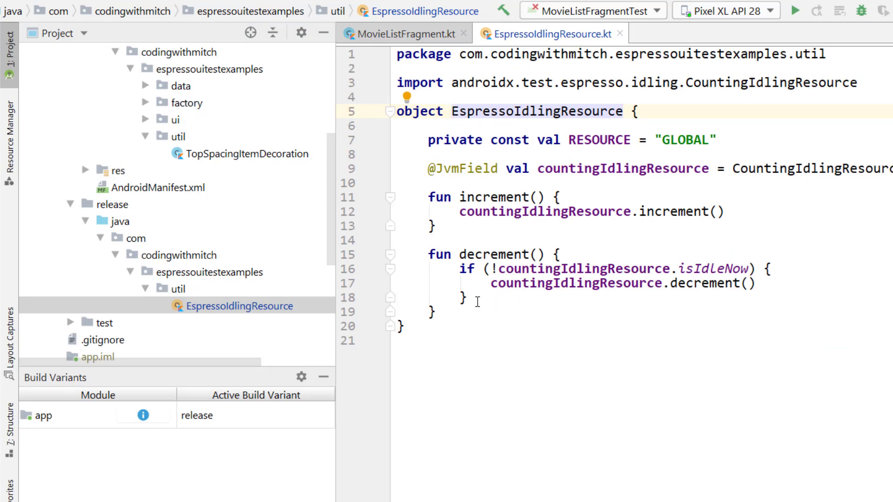
# - Comment out the counting fields and increment/decrement bodies and delete the unused import
pyautogui.moveTo(480, 299); pyautogui.dragTo(459, 268)
pyautogui.hotkey('ctrl', '/')
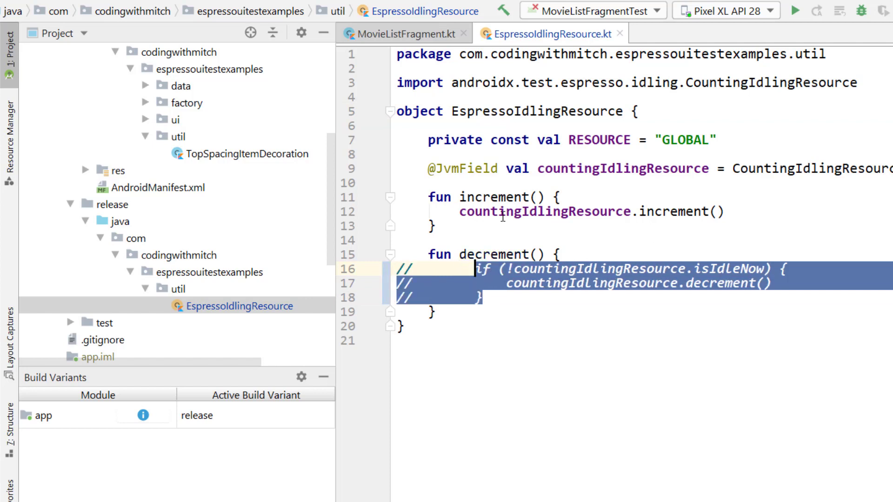
pyautogui.click(502, 213)
pyautogui.hotkey('ctrl', '/')
pyautogui.click(528, 169)
pyautogui.hotkey('ctrl', '/')
pyautogui.click(527, 140)
pyautogui.hotkey('ctrl', '/')
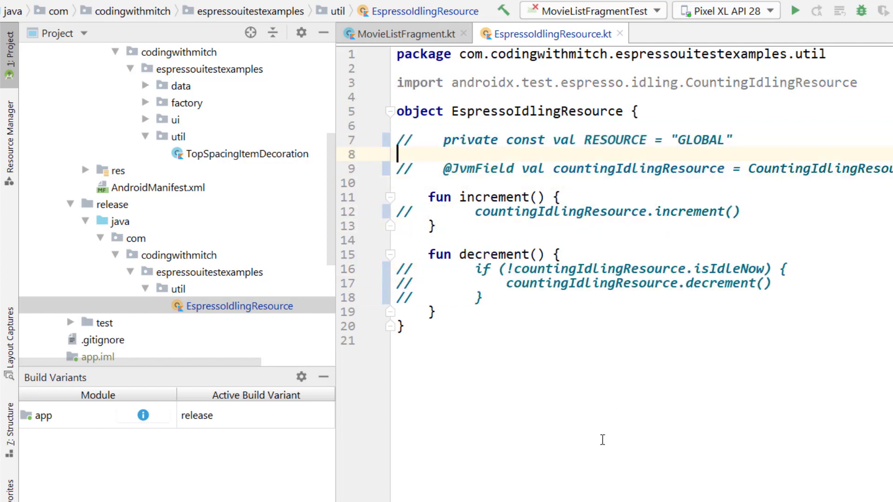
pyautogui.click(642, 82)
pyautogui.hotkey('ctrl', 'y')
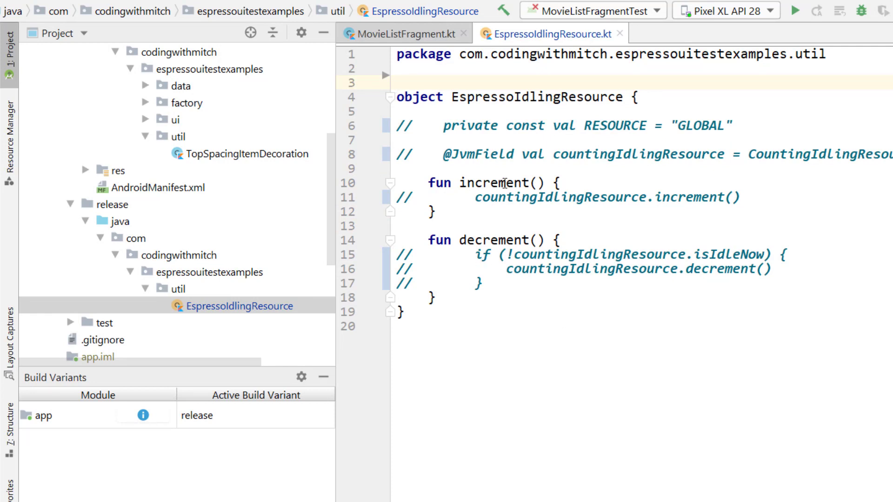
# - Compare the no-op increment/decrement with the increment call in MovieListFragment
pyautogui.doubleClick(488, 183)
pyautogui.doubleClick(495, 240)
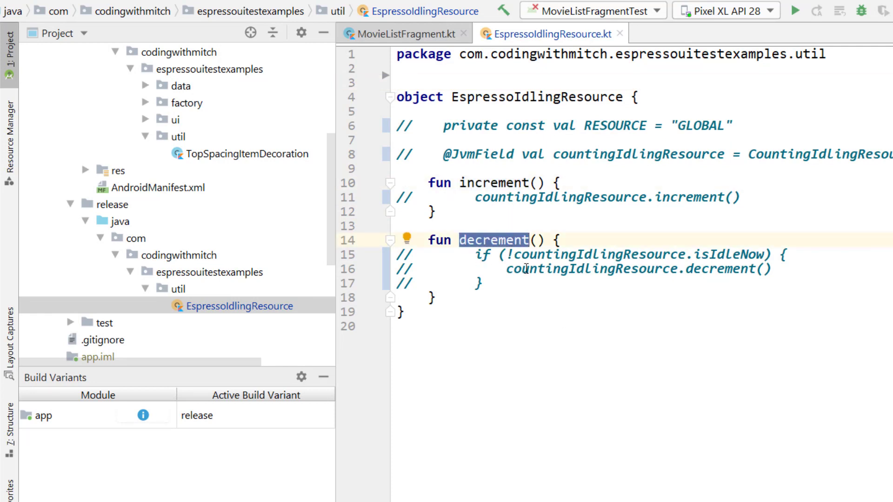
pyautogui.click(404, 34)
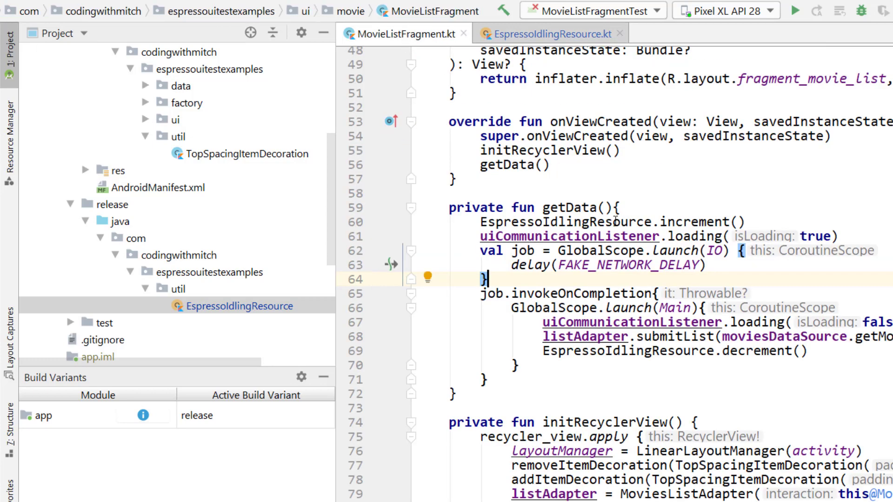
pyautogui.doubleClick(694, 222)
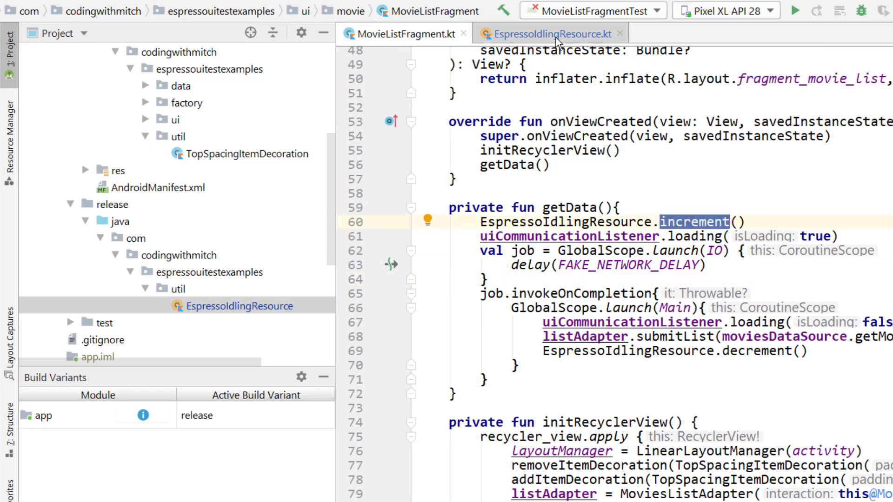
pyautogui.click(556, 35)
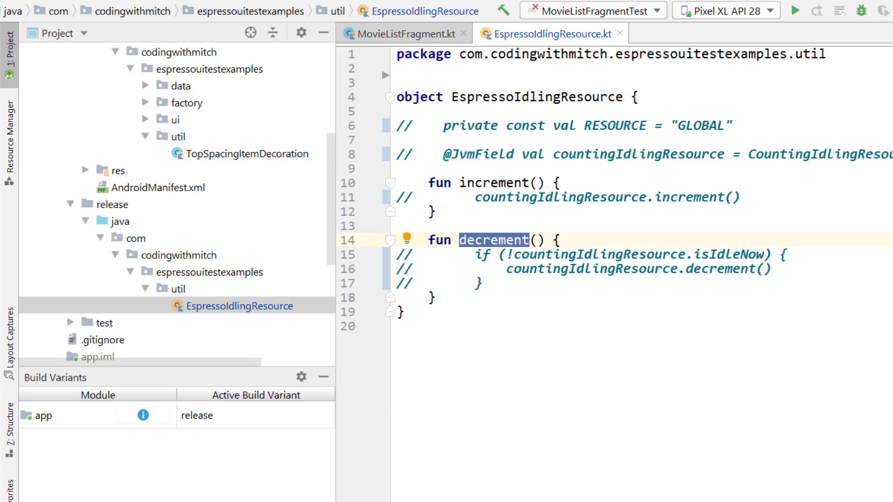
# - Switch to the debug variant and copy the com package from release/java
pyautogui.click(223, 423)
pyautogui.click(224, 442)
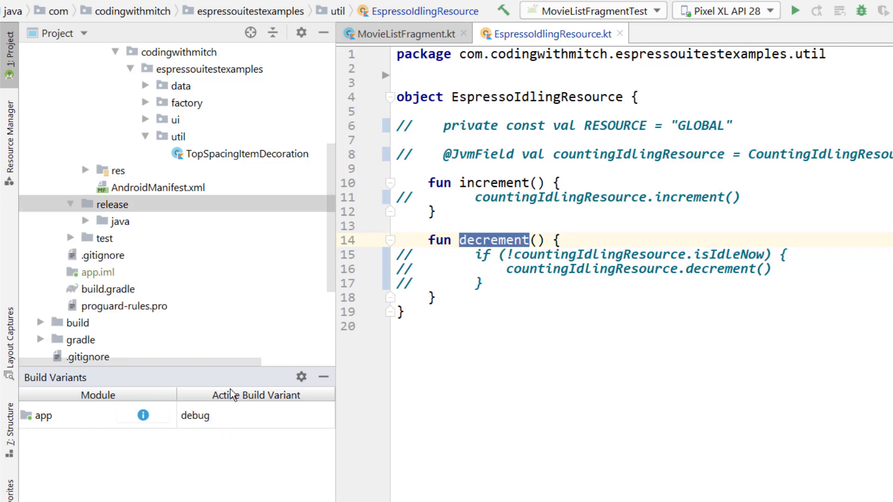
pyautogui.doubleClick(133, 222)
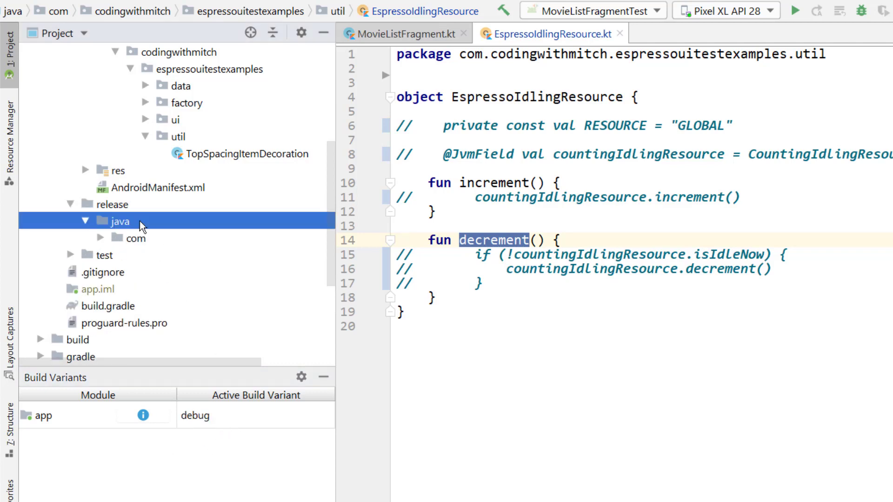
pyautogui.click(159, 241)
pyautogui.doubleClick(158, 240)
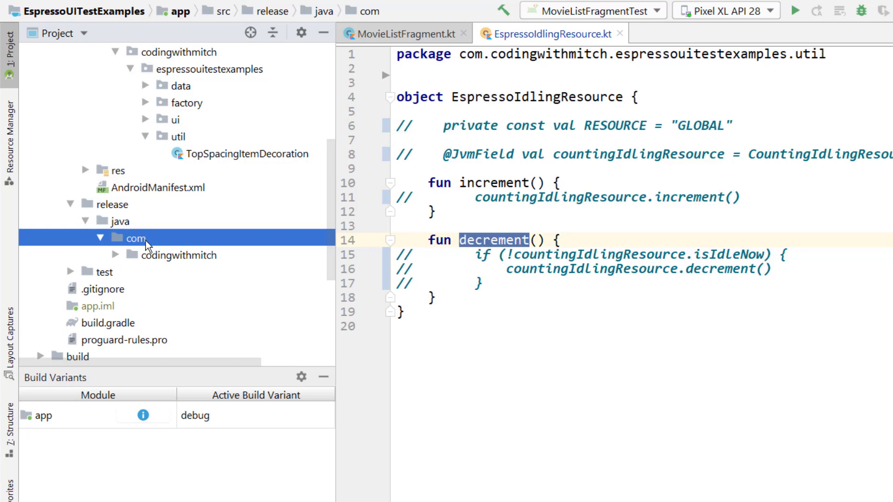
pyautogui.doubleClick(179, 255)
pyautogui.doubleClick(202, 272)
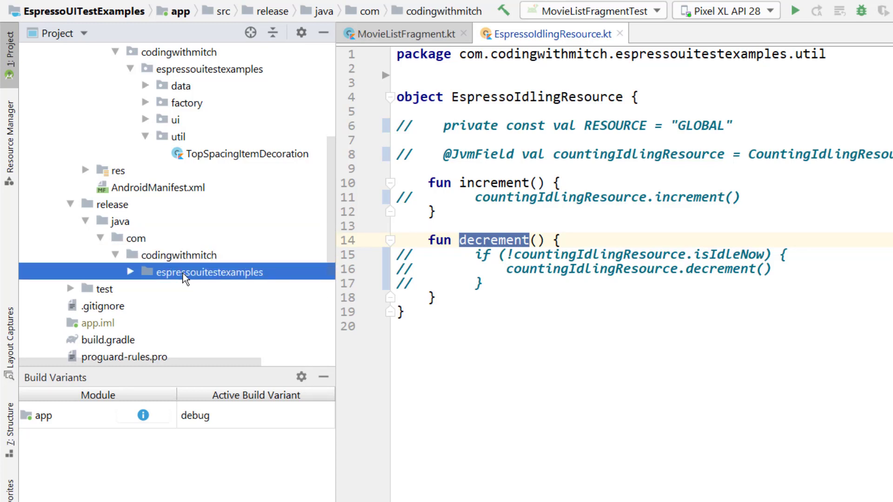
pyautogui.click(201, 290)
pyautogui.doubleClick(201, 290)
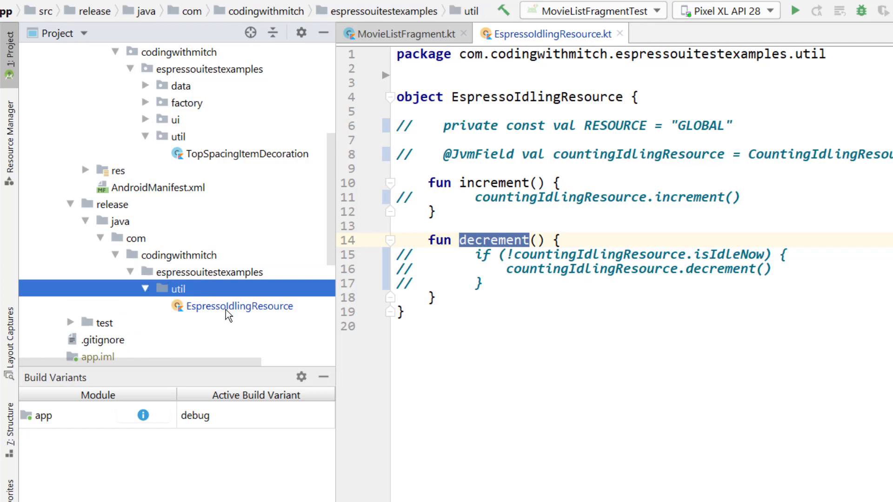
pyautogui.click(144, 241)
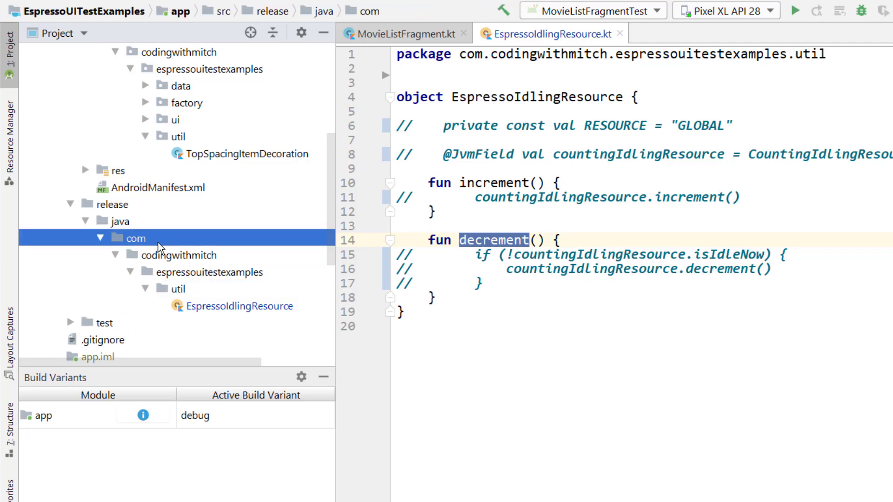
pyautogui.scroll(3, 202, 251)
pyautogui.scroll(3, 153, 160)
# - Paste the com package into debug/java, confirming the copy and dismissing the Git prompt
pyautogui.click(138, 138)
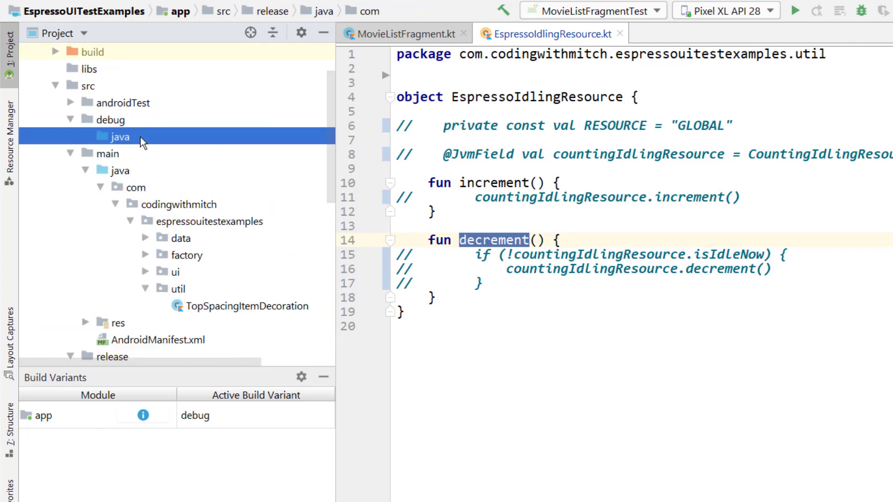
pyautogui.hotkey('ctrl', 'v')
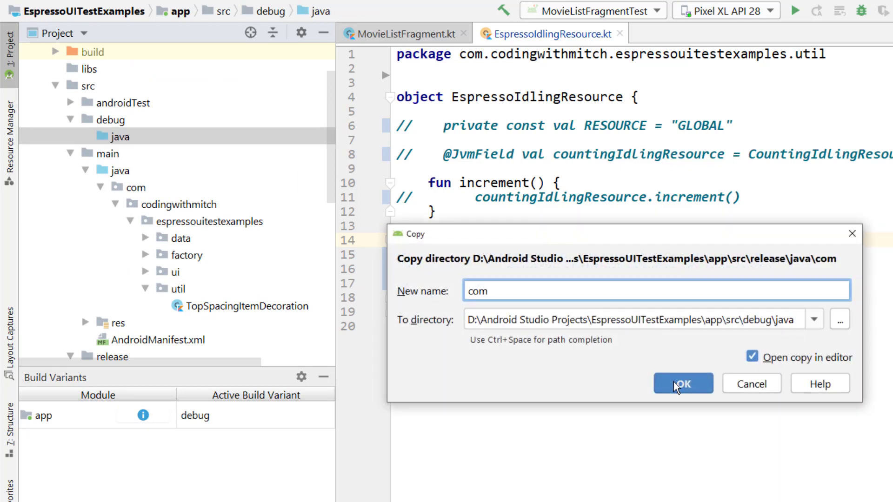
pyautogui.click(682, 383)
pyautogui.press('Return')
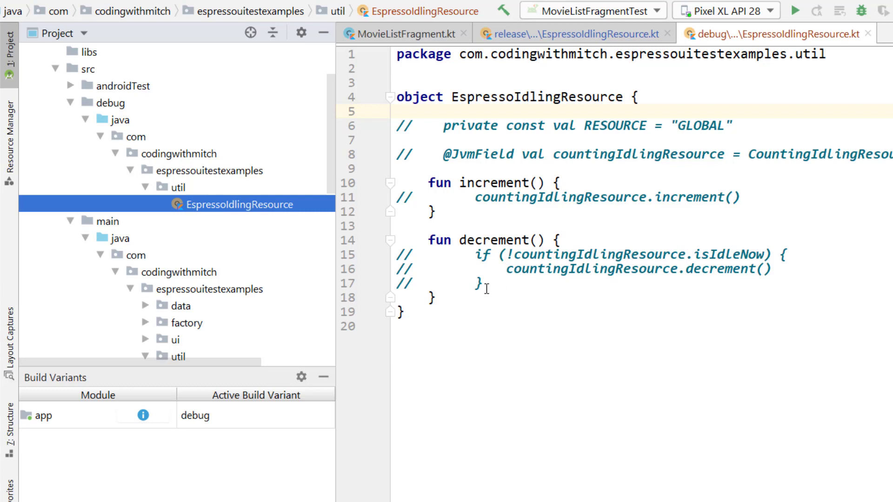
# - Uncomment all lines in the debug EspressoIdlingResource and import CountingIdlingResource
pyautogui.moveTo(492, 286); pyautogui.dragTo(490, 255)
pyautogui.hotkey('ctrl', '/')
pyautogui.click(510, 198)
pyautogui.hotkey('ctrl', '/')
pyautogui.click(509, 154)
pyautogui.hotkey('ctrl', '/')
pyautogui.click(522, 126)
pyautogui.hotkey('ctrl', '/')
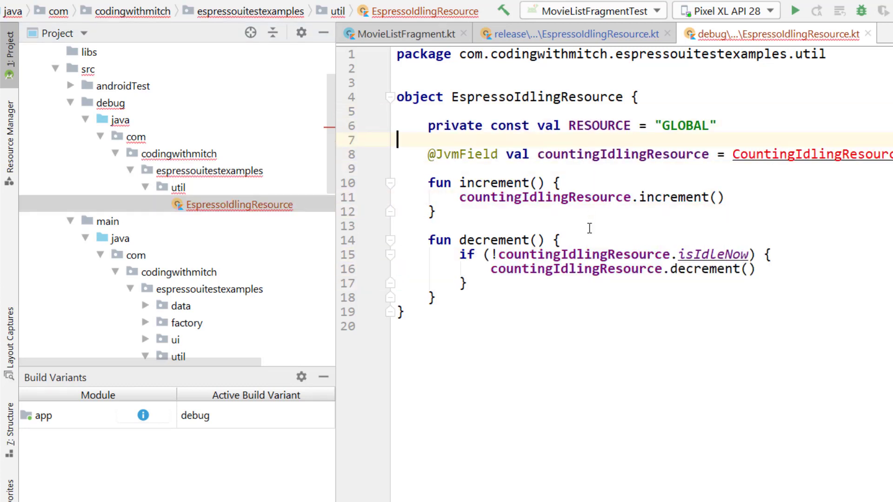
pyautogui.click(725, 197)
pyautogui.hotkey('alt', 'Return')
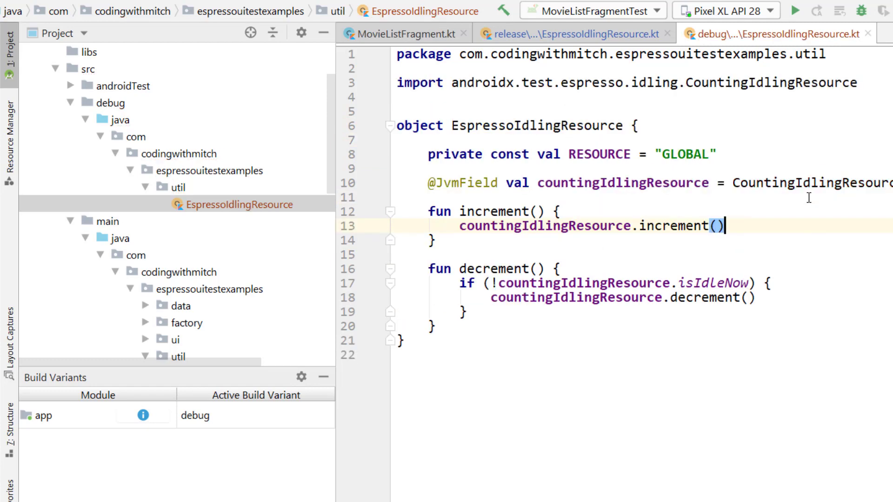
# - Delete the commented lines from the release copy, leaving empty increment and decrement
pyautogui.click(576, 33)
pyautogui.doubleClick(488, 239)
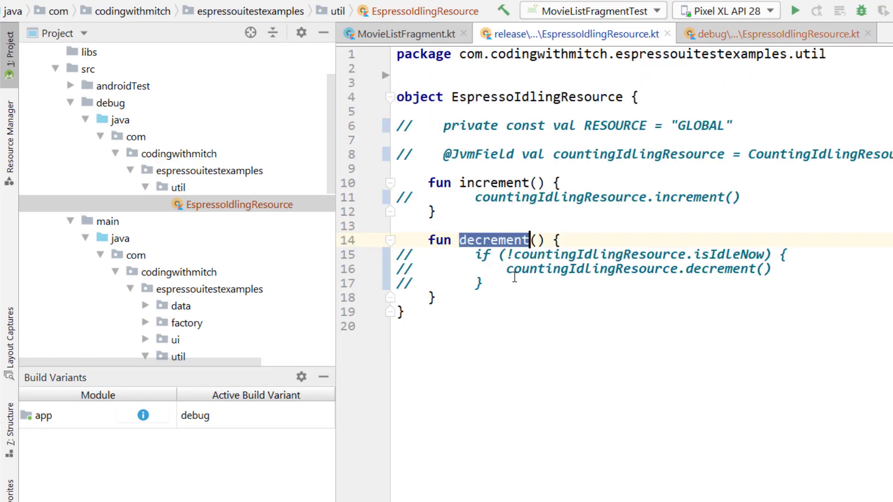
pyautogui.moveTo(482, 283); pyautogui.dragTo(398, 255)
pyautogui.press('Delete')
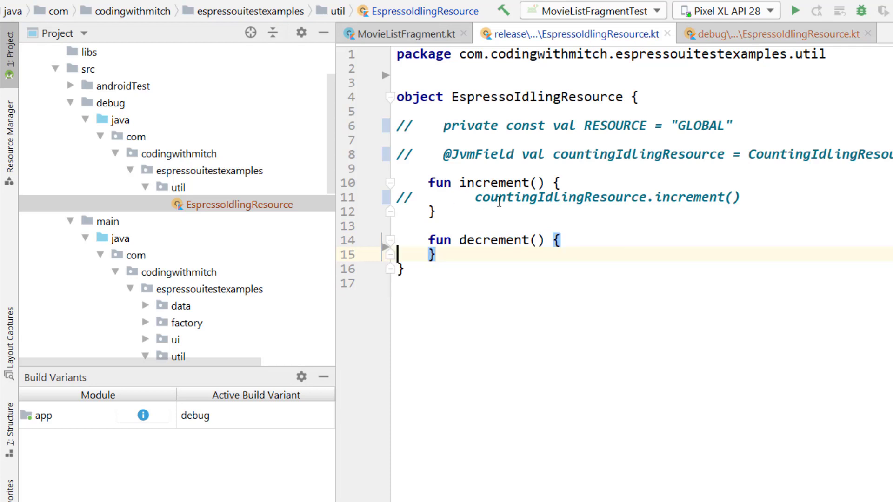
pyautogui.click(488, 197)
pyautogui.hotkey('ctrl', 'y')
pyautogui.click(510, 154)
pyautogui.hotkey('ctrl', 'y')
pyautogui.press('Up')
pyautogui.hotkey('ctrl', 'y')
pyautogui.hotkey('ctrl', 'y')
pyautogui.hotkey('ctrl', 'y')
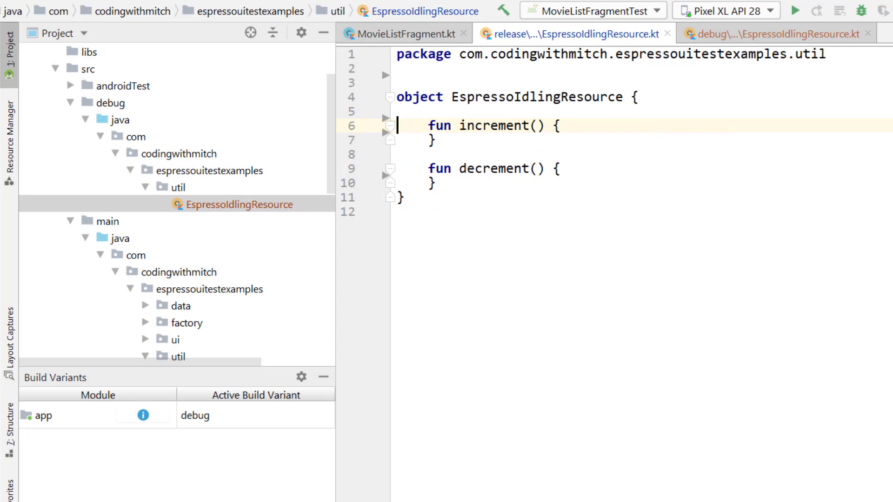
# - Compare the debug and release implementations and return to MovieListFragment's increment call
pyautogui.click(240, 204)
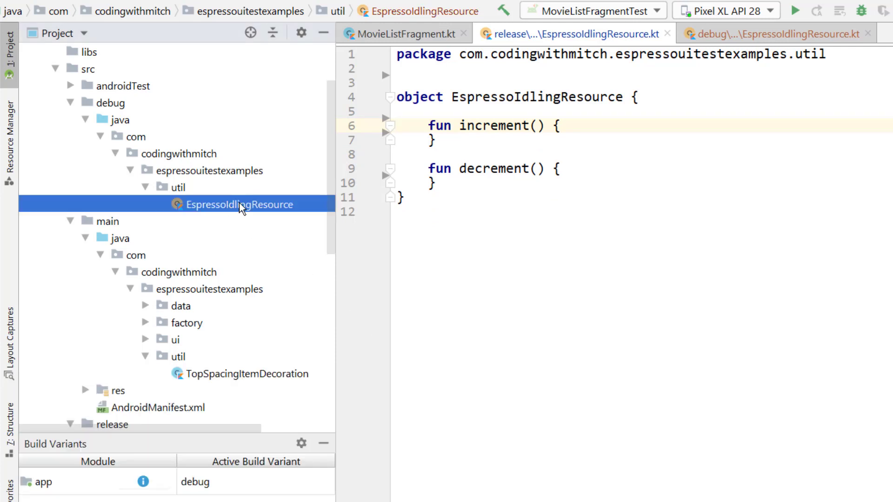
pyautogui.click(725, 35)
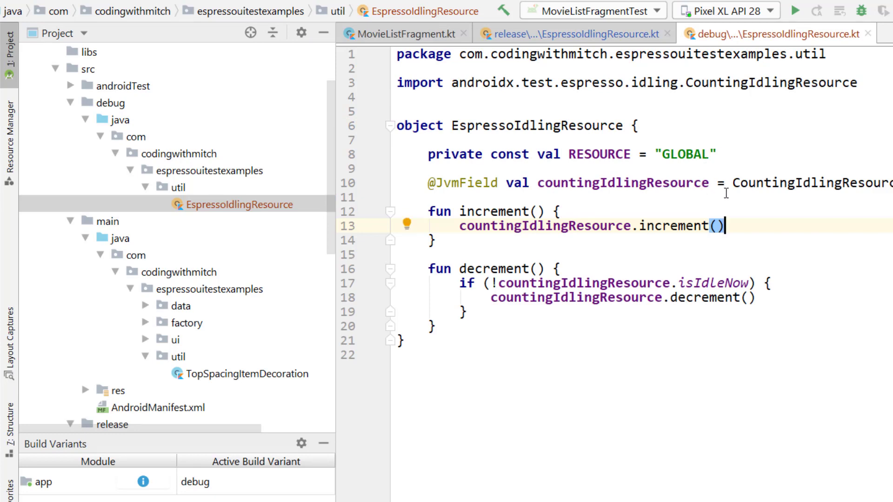
pyautogui.scroll(-3, 230, 300)
pyautogui.scroll(-3, 235, 295)
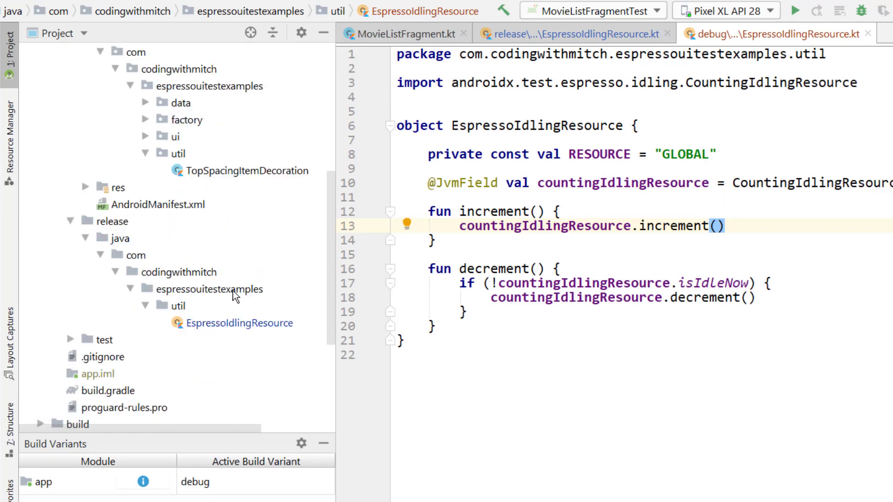
pyautogui.click(236, 322)
pyautogui.click(559, 34)
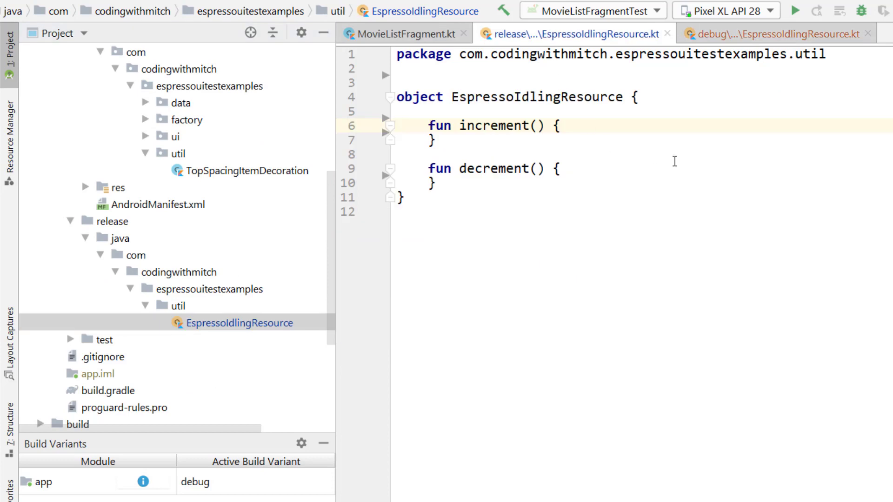
pyautogui.click(407, 34)
pyautogui.click(765, 221)
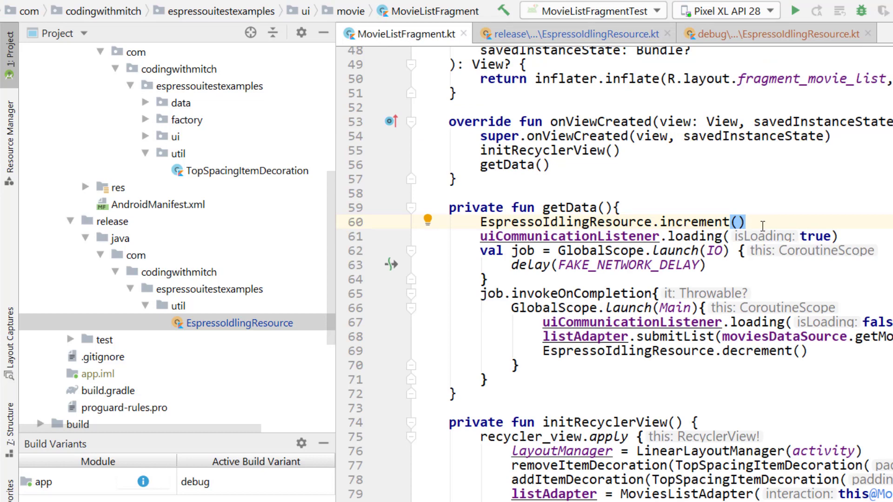
# - Check the Build Variants panel and return to the debug EspressoIdlingResource file
pyautogui.doubleClick(708, 222)
pyautogui.click(230, 483)
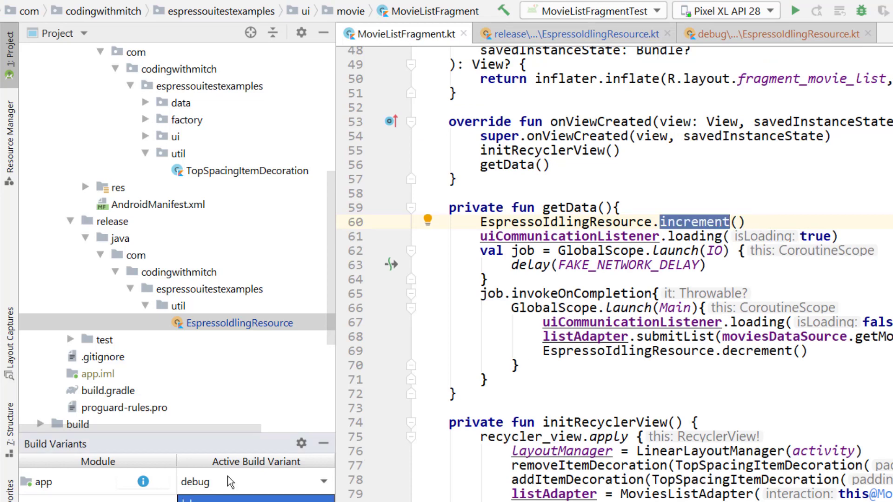
pyautogui.click(752, 34)
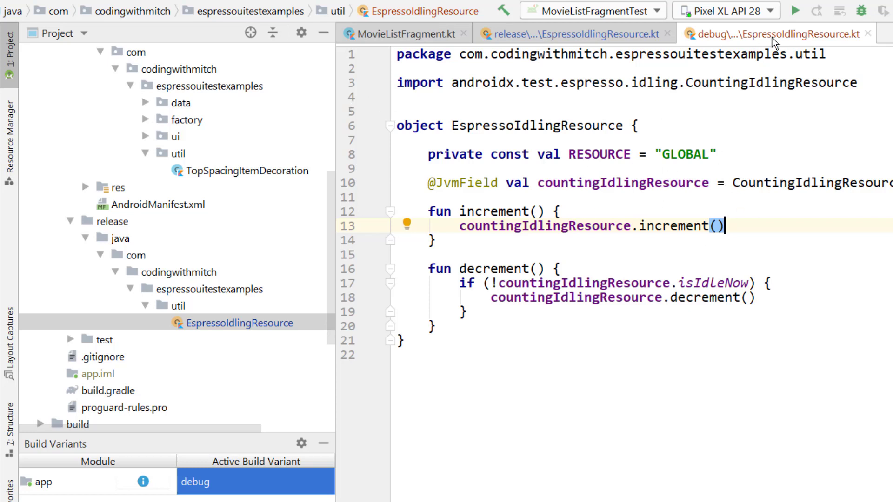
pyautogui.scroll(1, 230, 183)
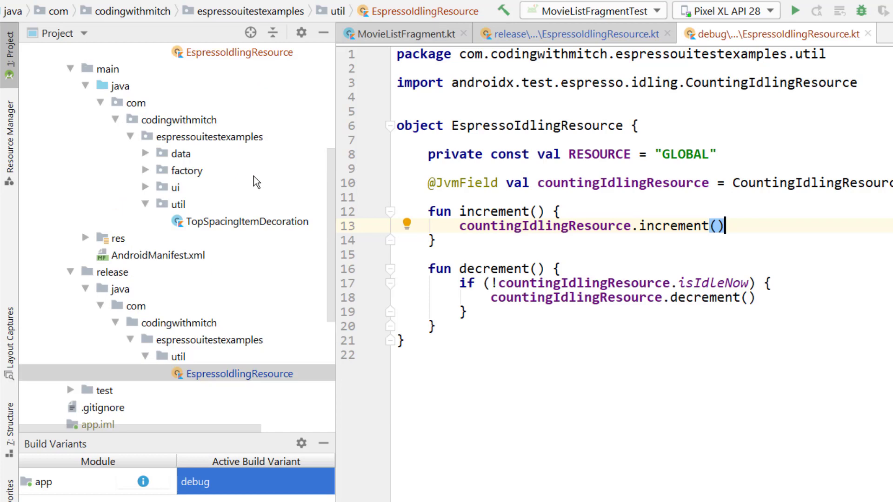
pyautogui.scroll(1, 255, 177)
pyautogui.scroll(2, 210, 171)
# - Expand androidTest/java/com/codingwithmitch/.../ui/movie and open MovieListFragmentTest in the editor
pyautogui.doubleClick(123, 86)
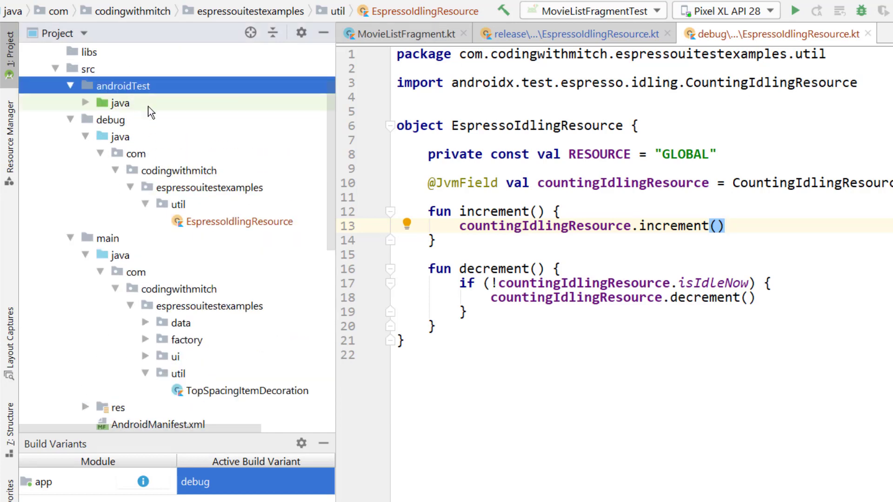
pyautogui.doubleClick(120, 104)
pyautogui.doubleClick(137, 120)
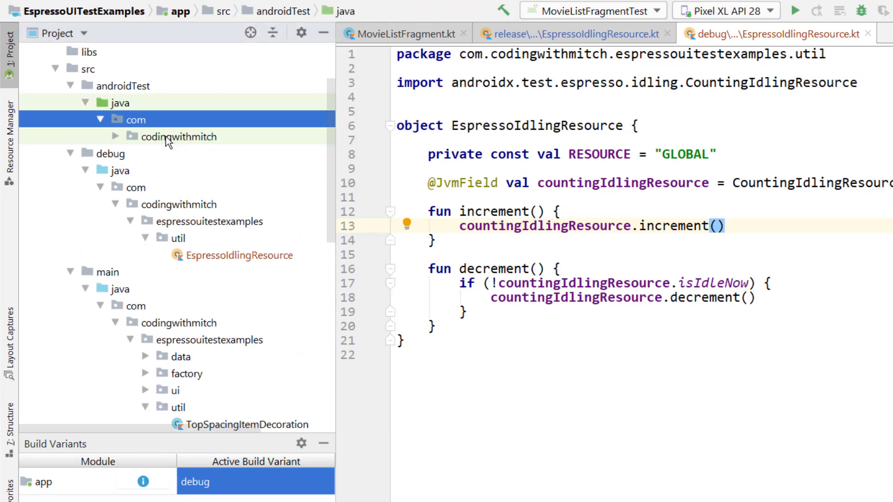
pyautogui.doubleClick(179, 138)
pyautogui.doubleClick(210, 154)
pyautogui.click(195, 171)
pyautogui.doubleClick(194, 170)
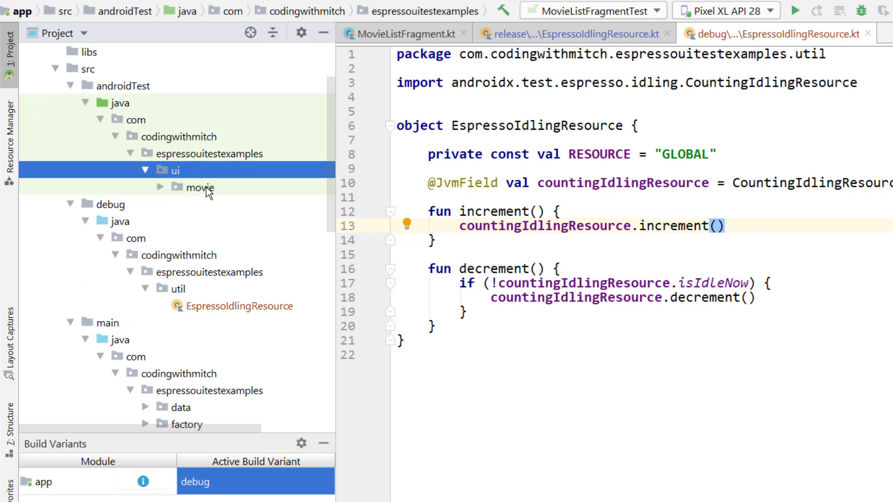
pyautogui.doubleClick(200, 187)
pyautogui.click(250, 239)
pyautogui.doubleClick(250, 240)
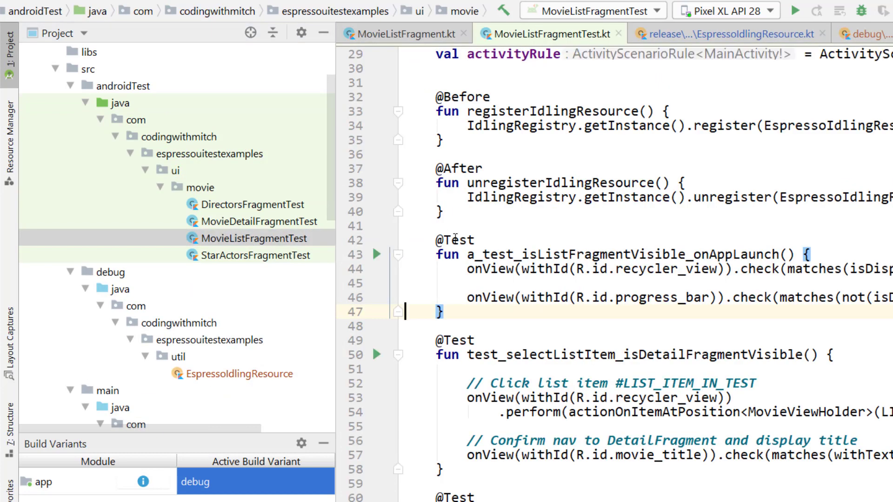
pyautogui.scroll(5, 372, 345)
# - Run all MovieListFragmentTest tests from the class context menu and view the results
pyautogui.rightClick(528, 131)
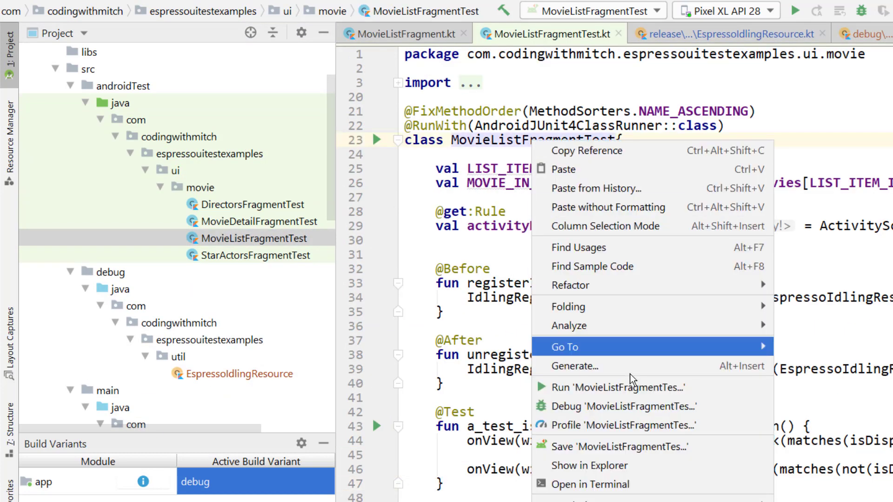
pyautogui.click(607, 391)
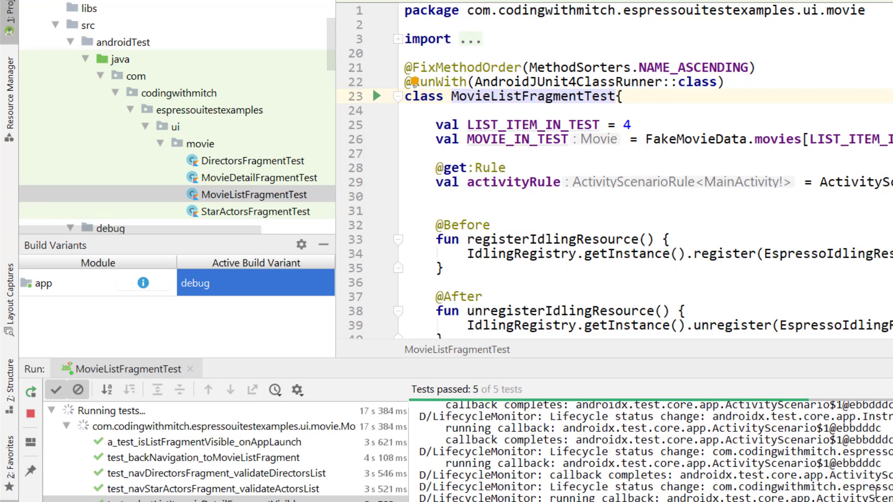
pyautogui.moveTo(379, 357); pyautogui.dragTo(380, 388)
# - Confirm debug remains the active build variant and shrink the test run panel
pyautogui.click(273, 304)
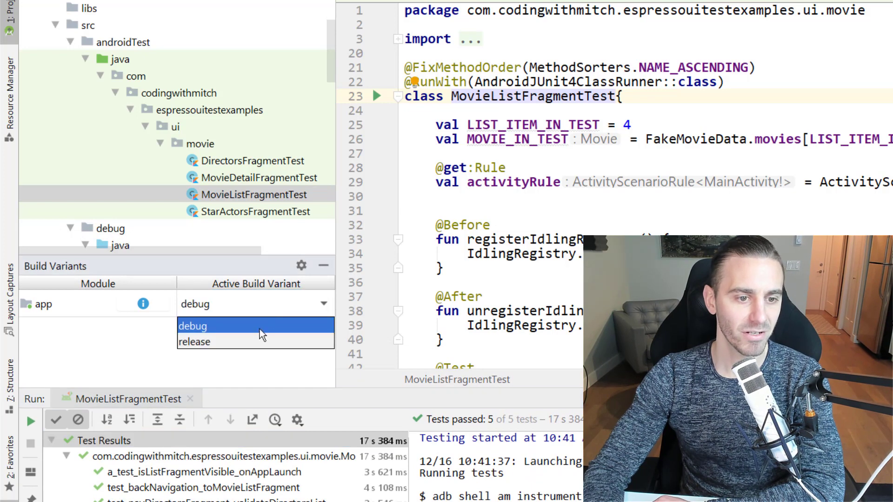
pyautogui.click(267, 366)
pyautogui.moveTo(27, 388); pyautogui.dragTo(27, 420)
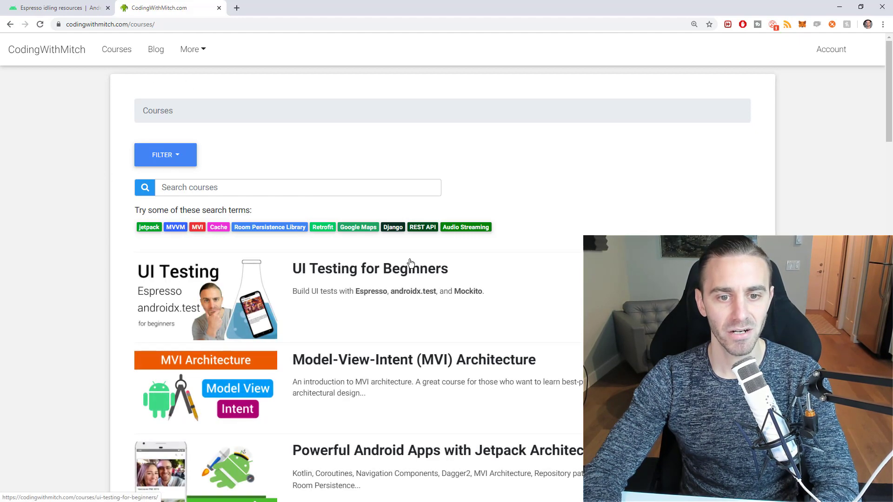
pyautogui.scroll(-1, 359, 249)
# - Open the UI Testing for Beginners course from the Courses page
pyautogui.click(360, 250)
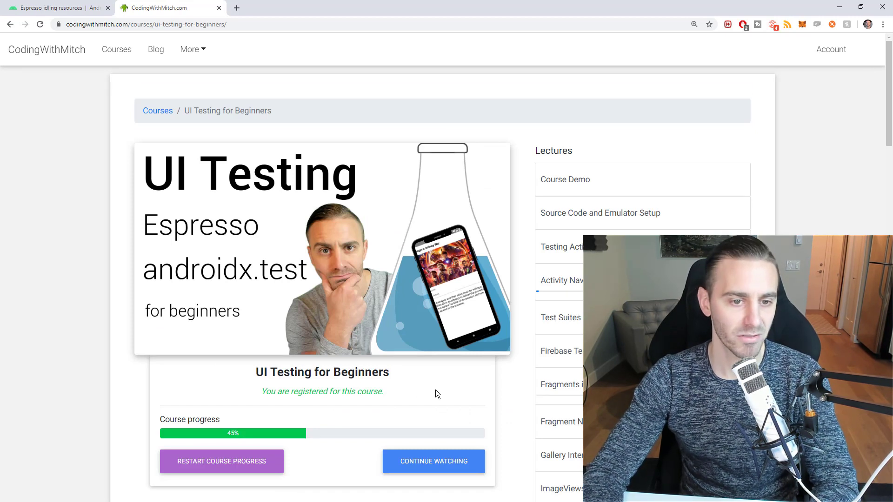
pyautogui.scroll(-5, 436, 390)
pyautogui.scroll(-5, 344, 339)
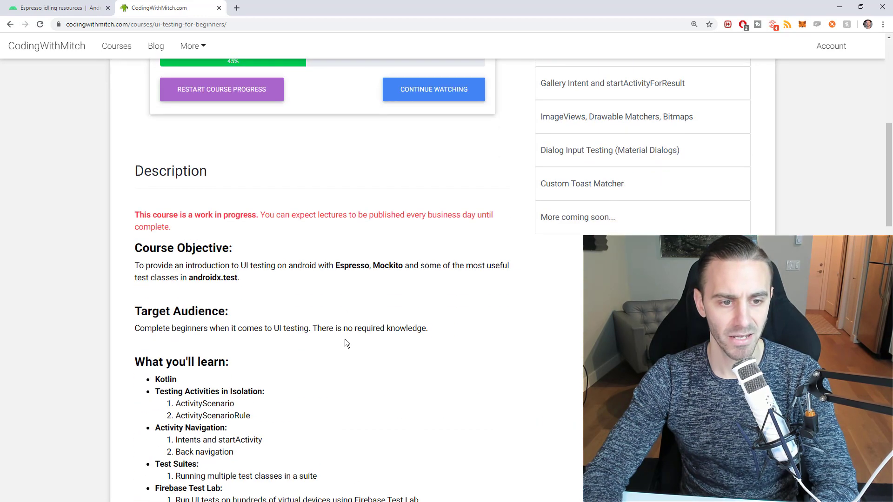
pyautogui.scroll(-4, 334, 331)
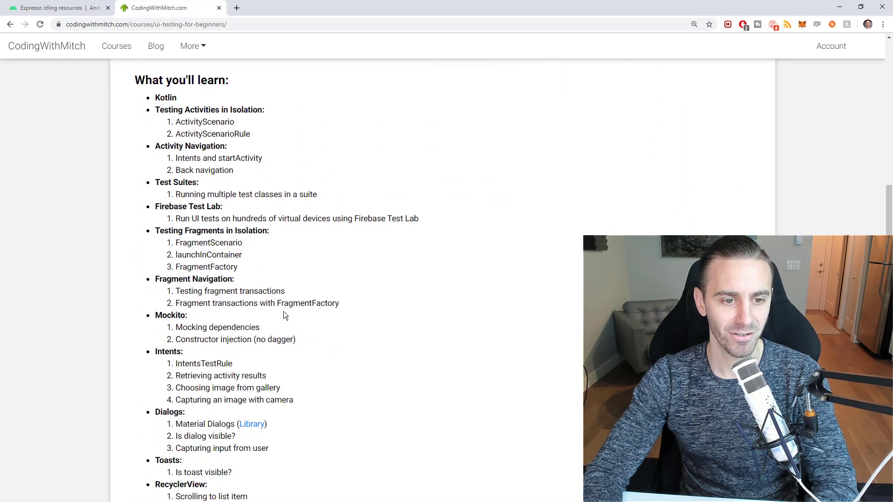
pyautogui.scroll(-3, 300, 314)
pyautogui.scroll(-2, 329, 281)
pyautogui.scroll(2, 321, 266)
pyautogui.scroll(6, 320, 266)
pyautogui.scroll(6, 466, 307)
pyautogui.scroll(5, 467, 308)
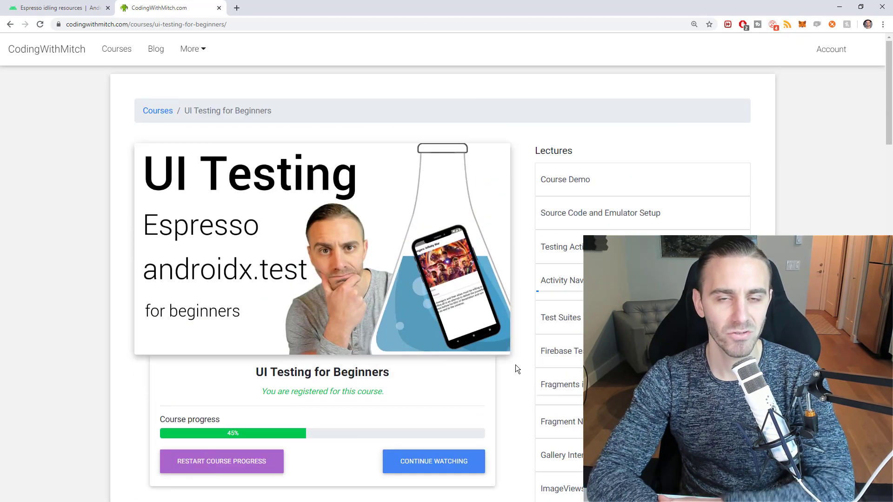